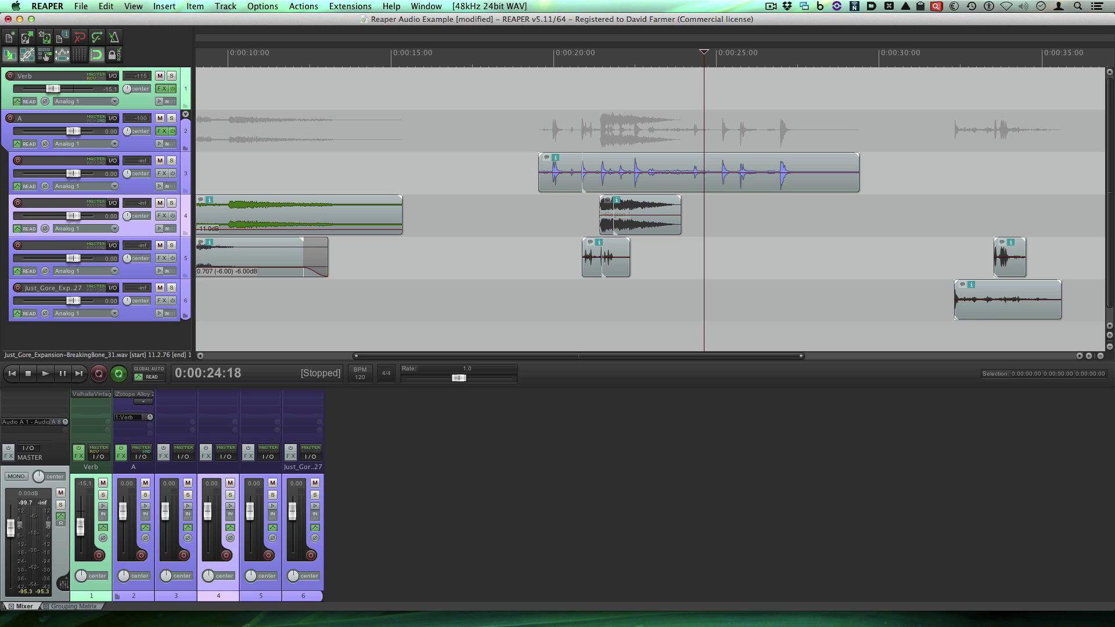
- Open REAPER's Actions menu from the menu bar
click(666, 294)
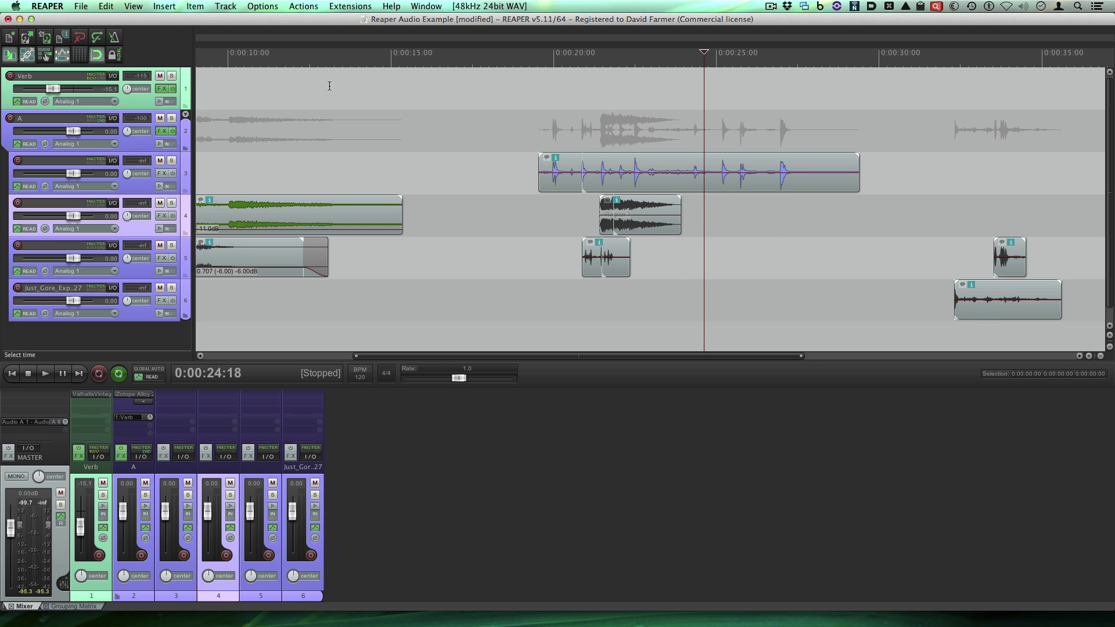
- Open the action list, shift it right and resize it larger from the bottom-right corner
click(304, 6)
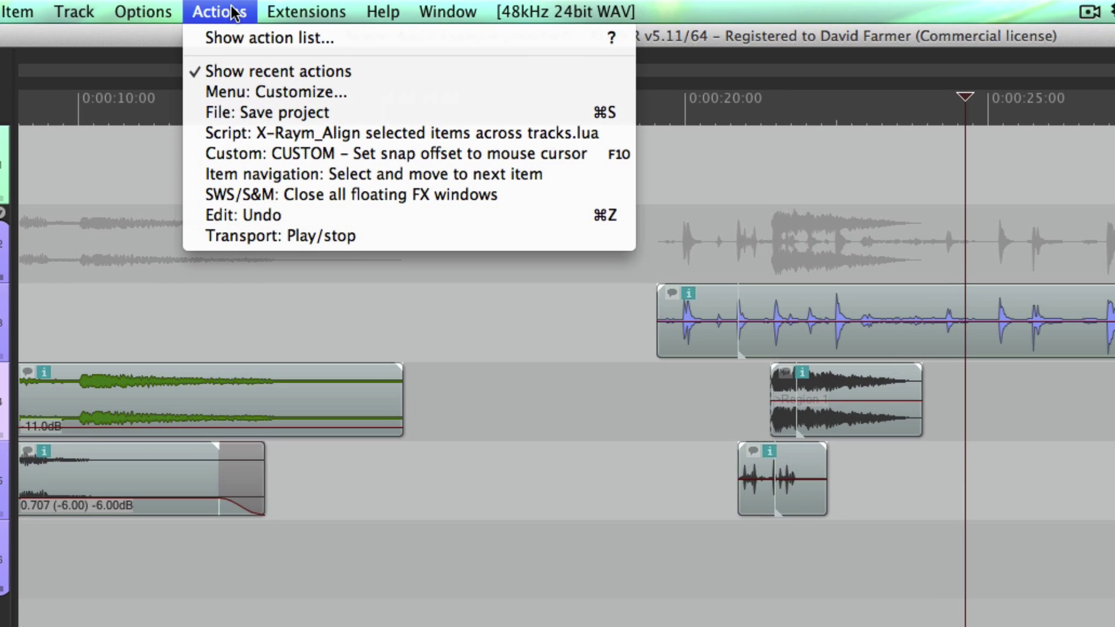
click(386, 39)
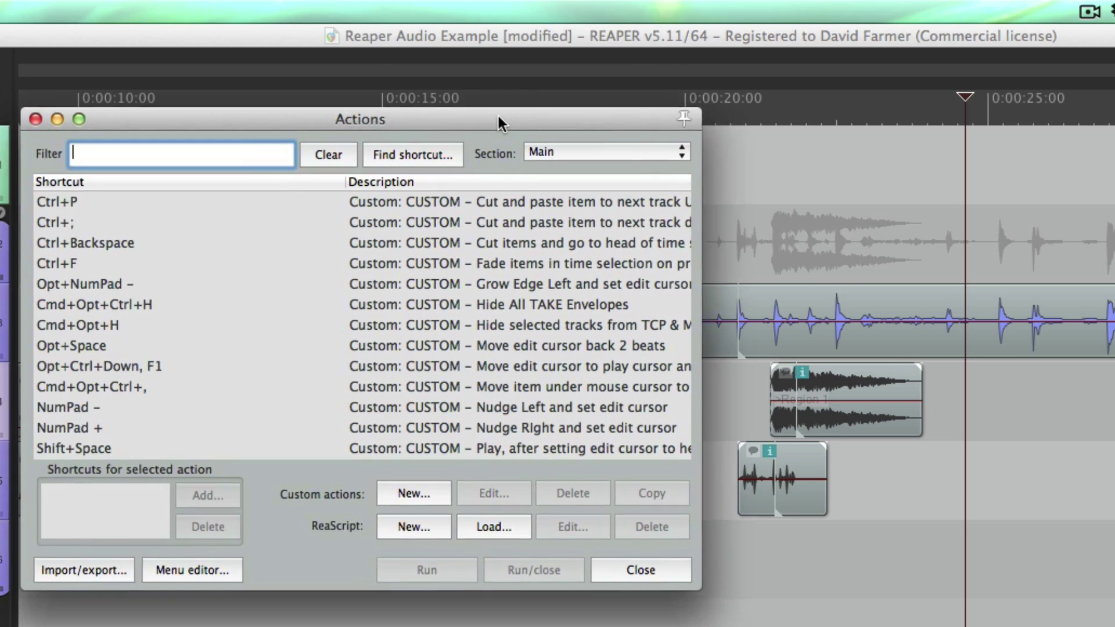
drag(497, 113, 567, 105)
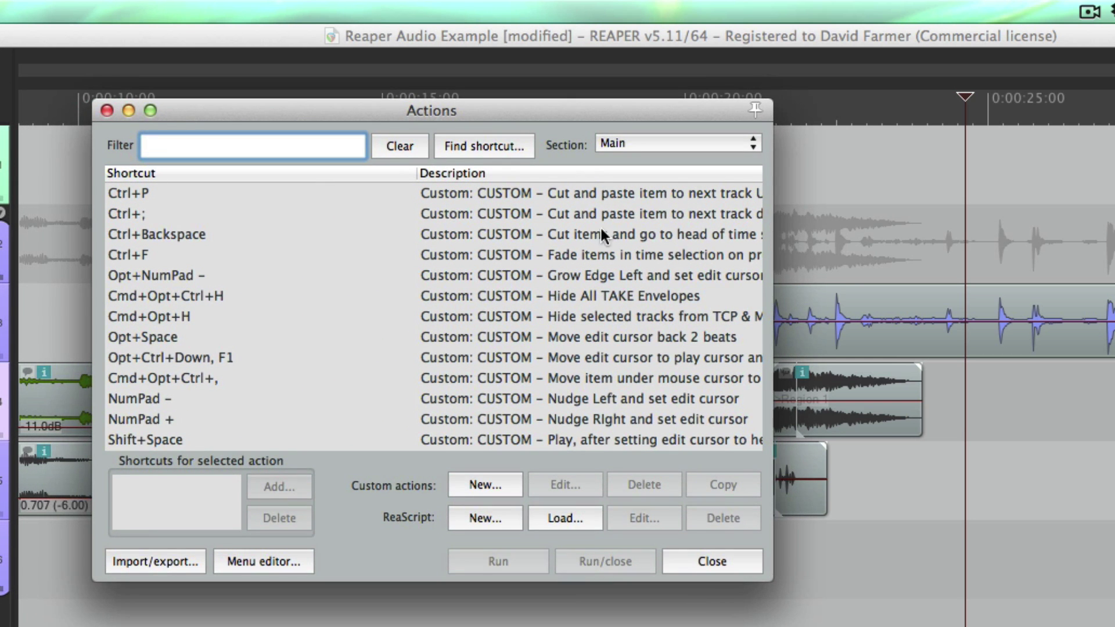
drag(757, 566, 1090, 626)
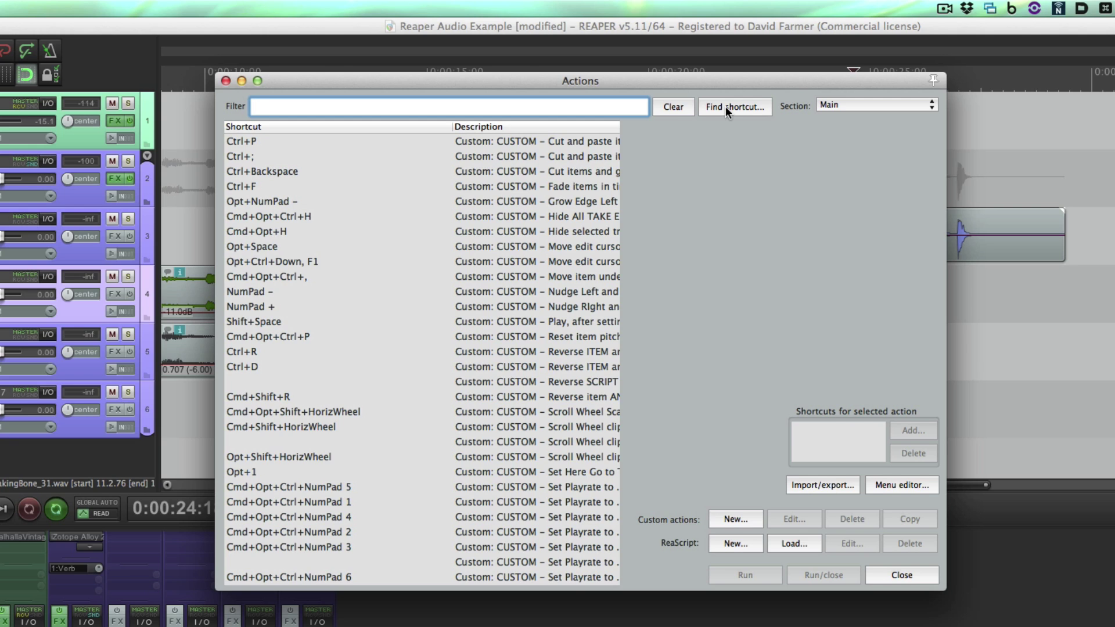
- Look up Cmd+Shift+N with Find shortcut and select the found Normalize items action
click(726, 107)
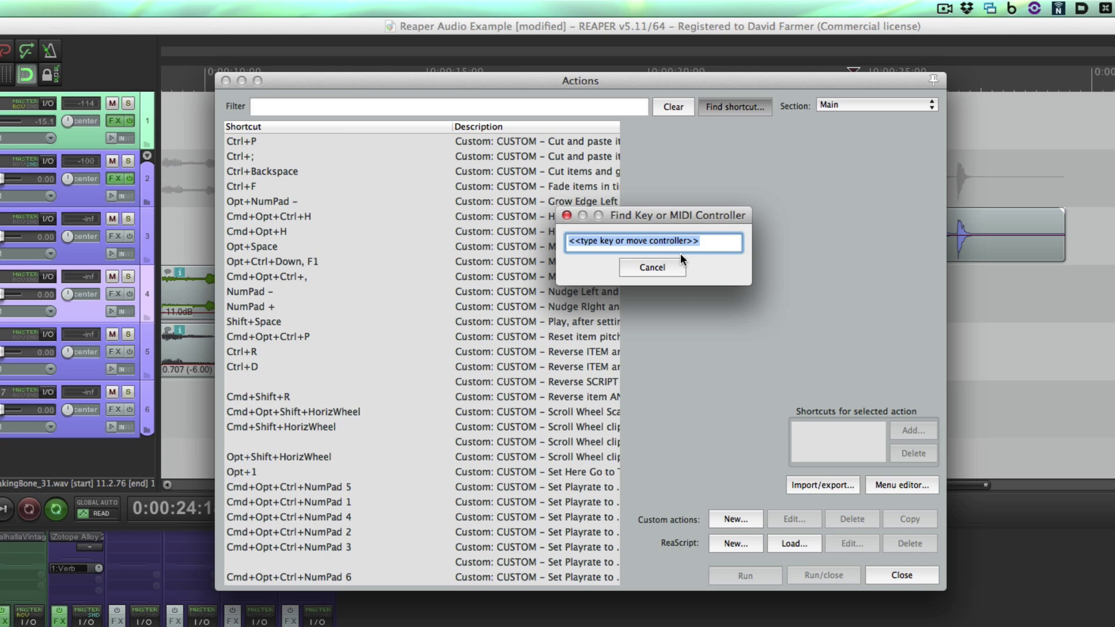
key(super+shift+n)
click(422, 559)
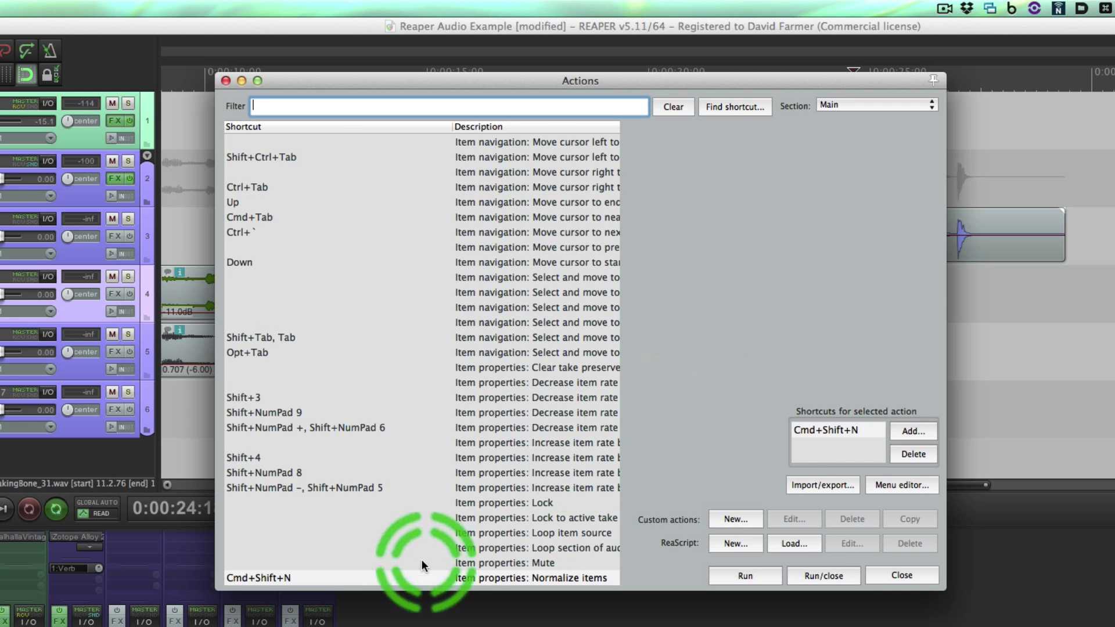
click(418, 571)
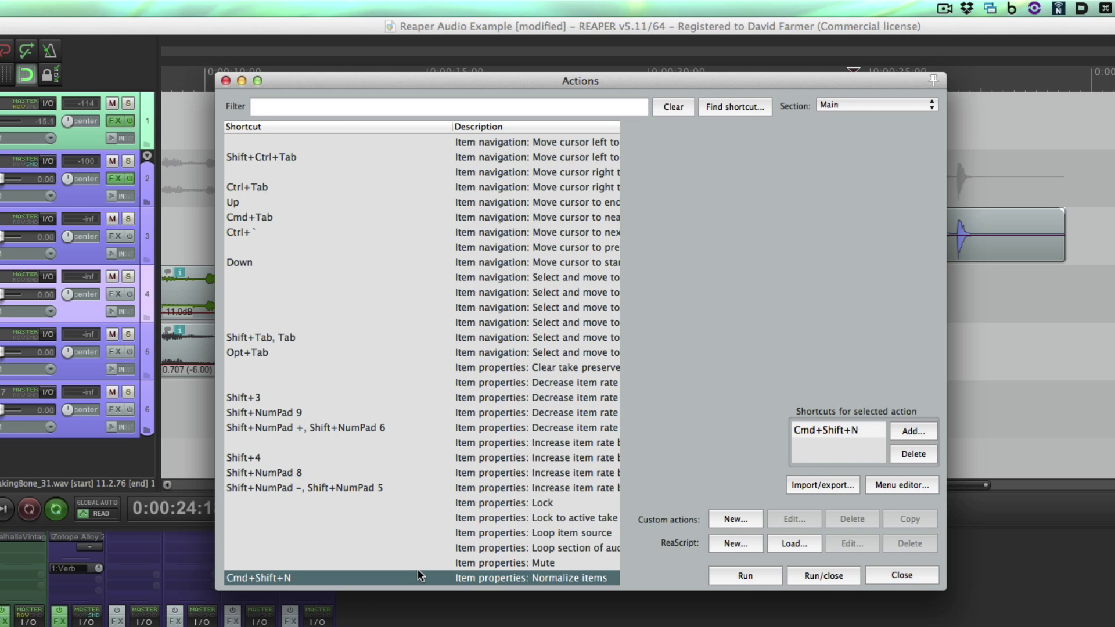
- Look up Opt+Return, which turns out to be File: Project settings
click(726, 109)
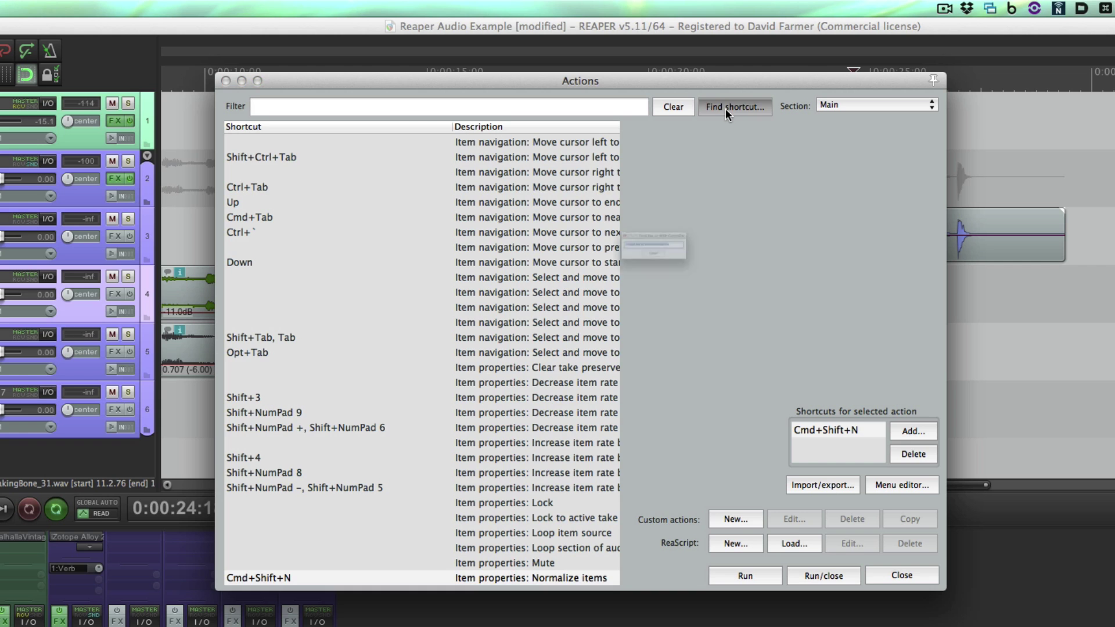
key(alt+Return)
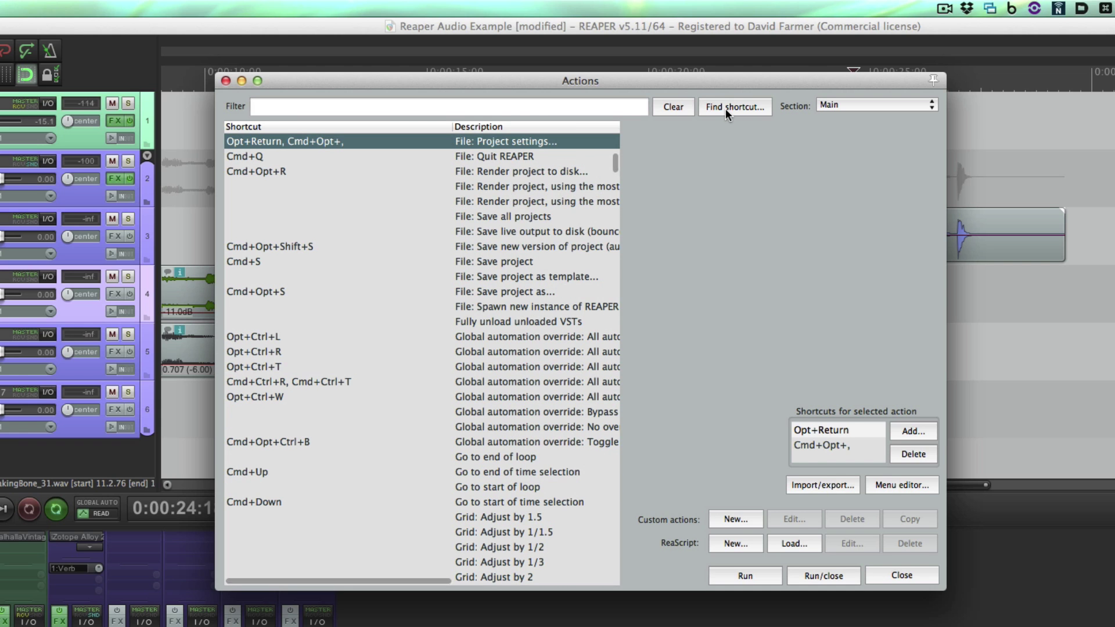
click(604, 149)
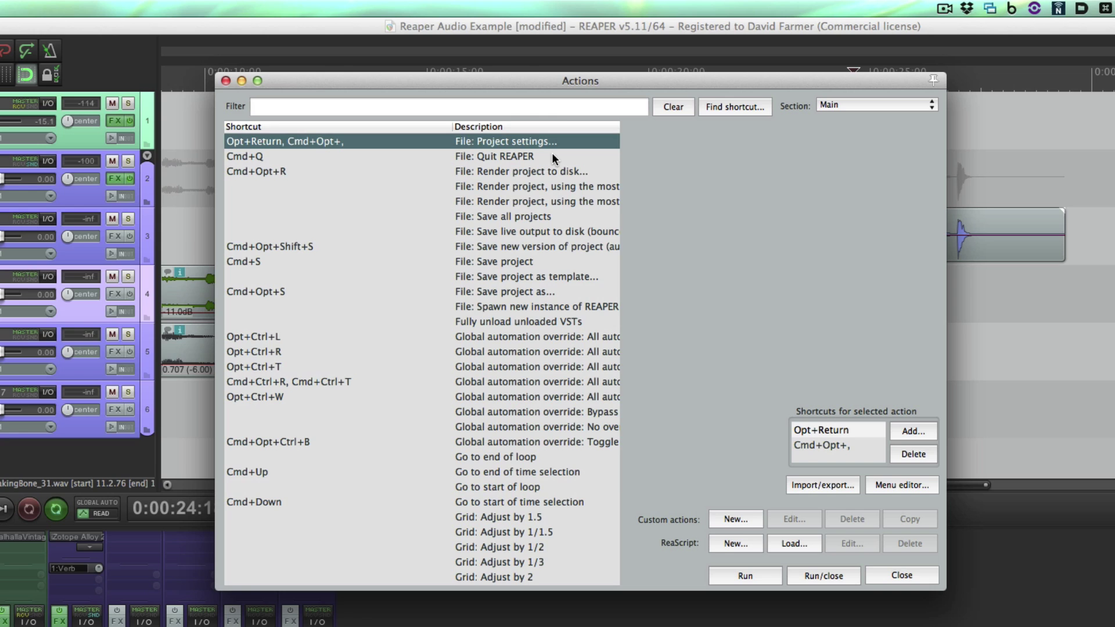
click(649, 337)
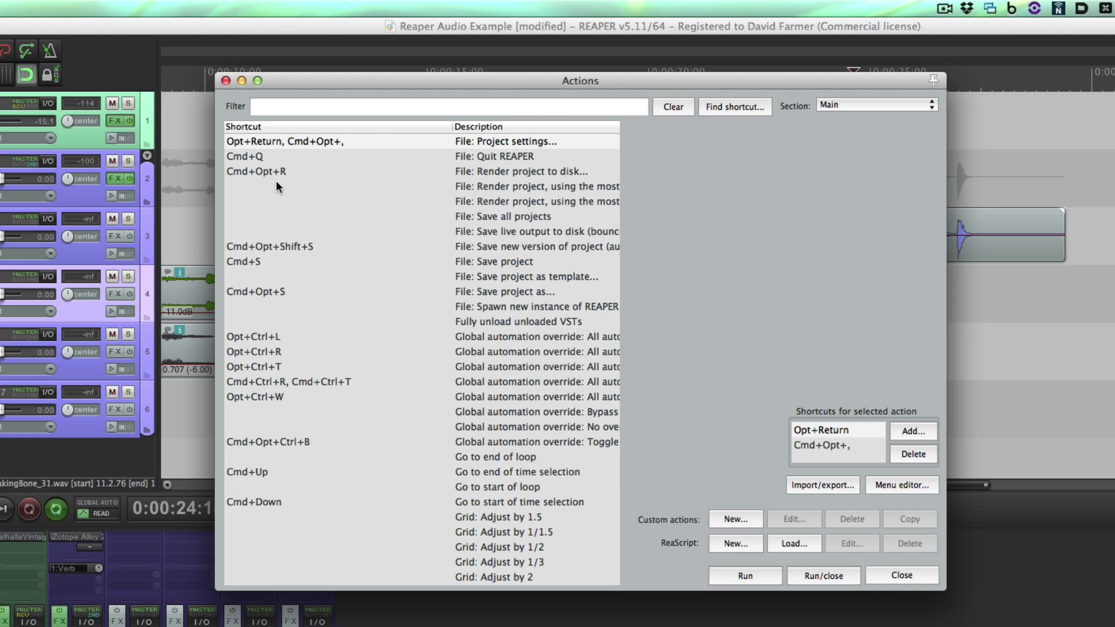
click(468, 213)
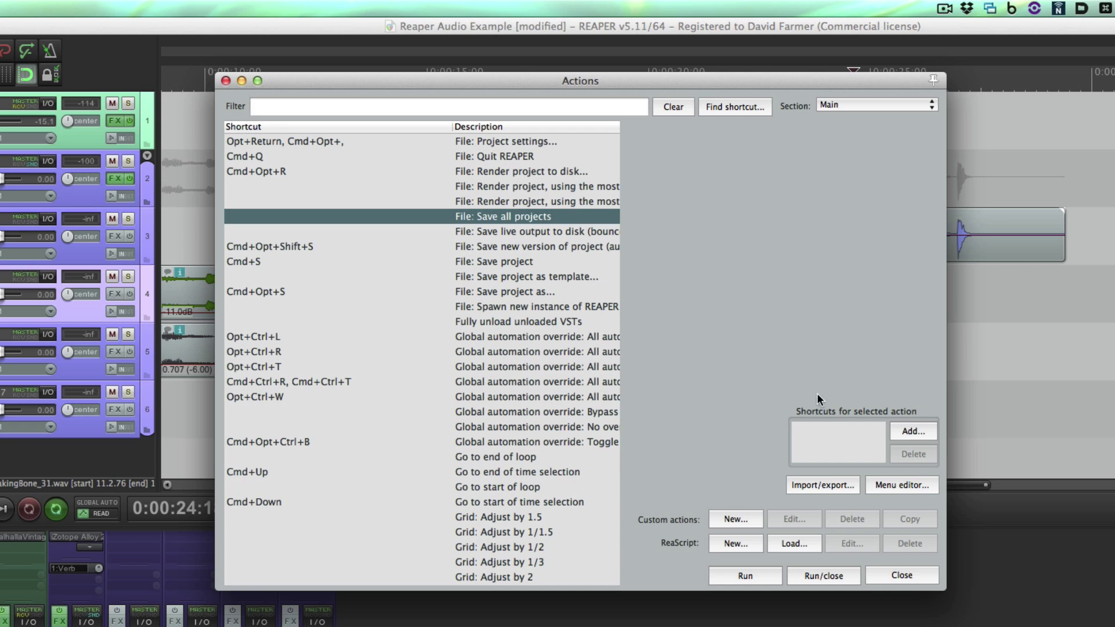
click(912, 431)
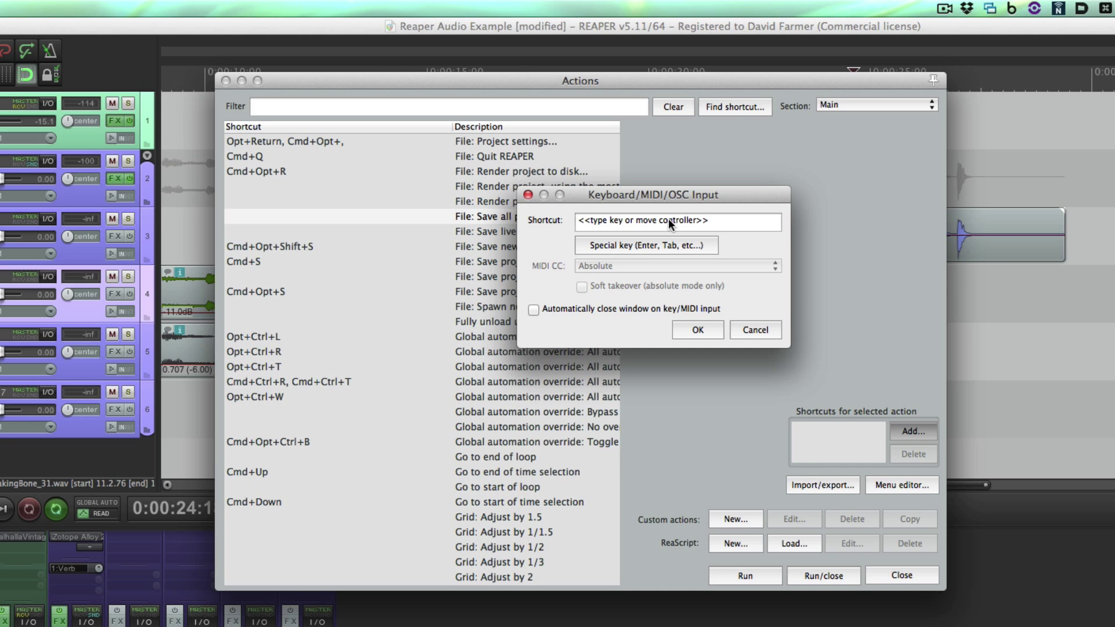
key(super+shift+s)
click(696, 330)
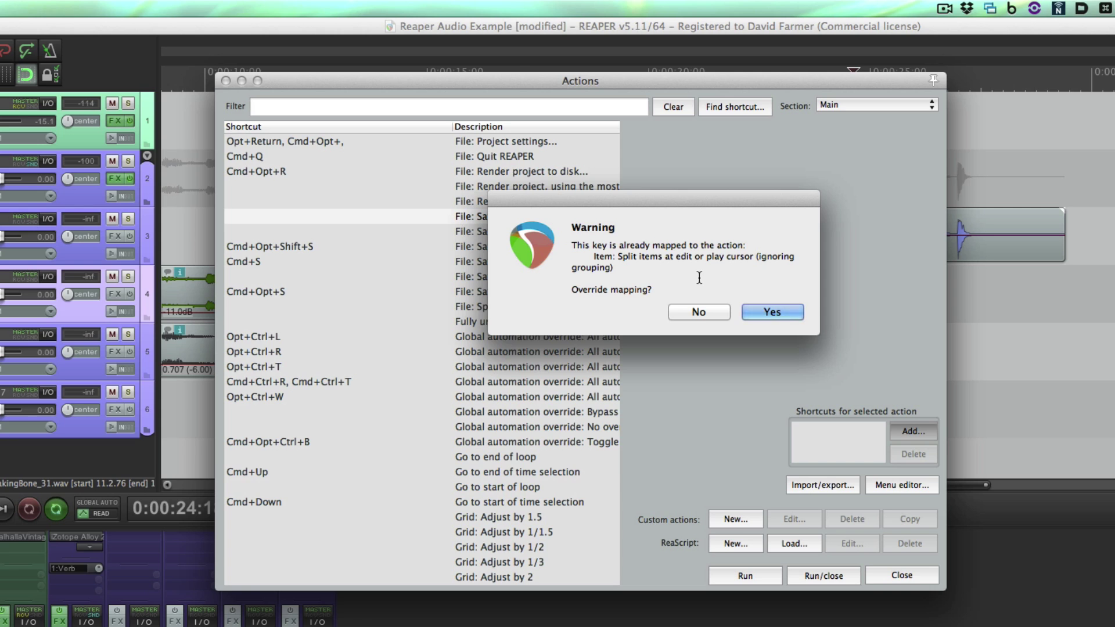
click(699, 312)
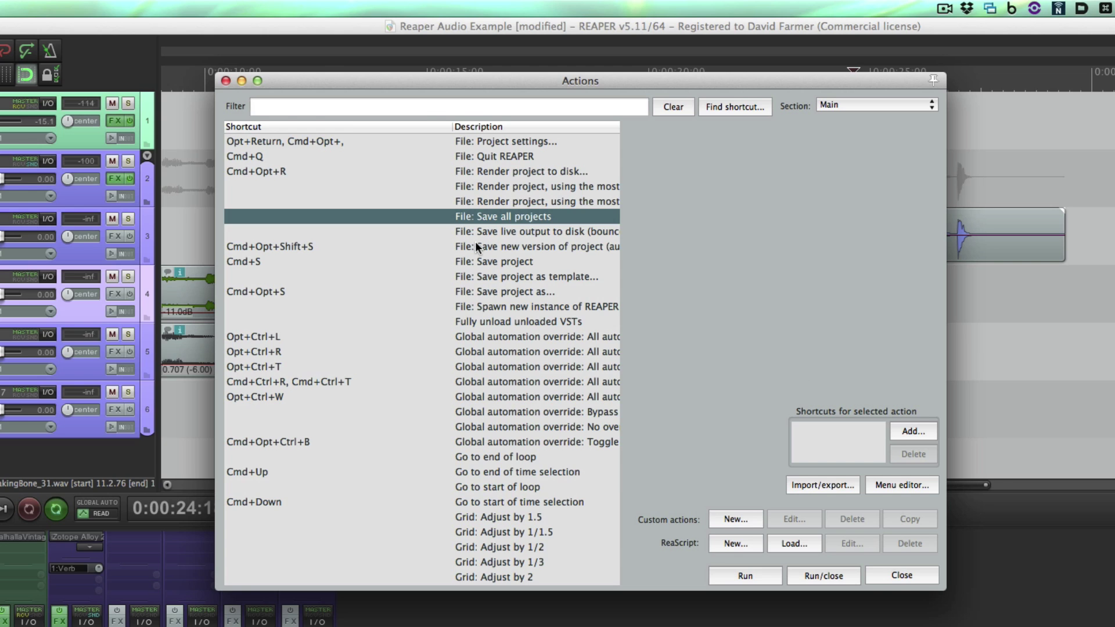
click(504, 262)
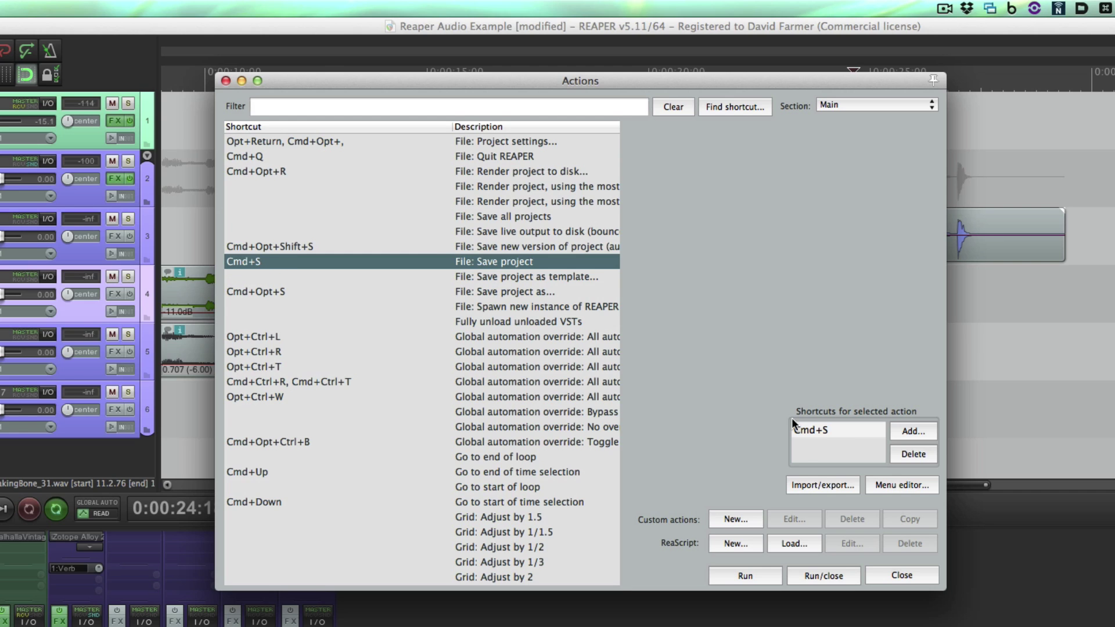
click(831, 430)
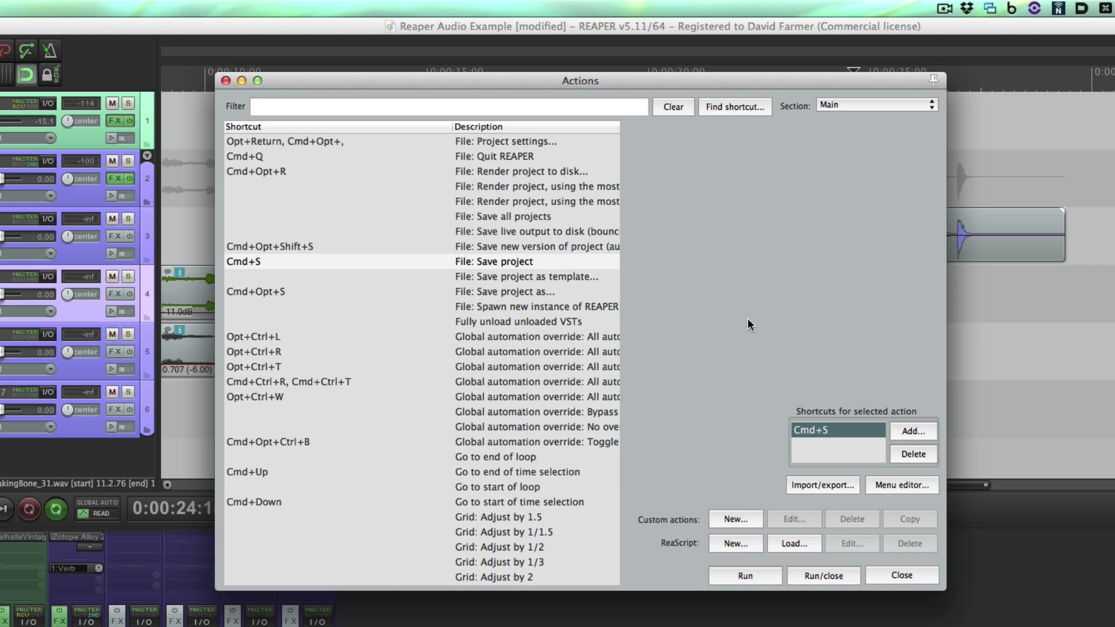
click(830, 486)
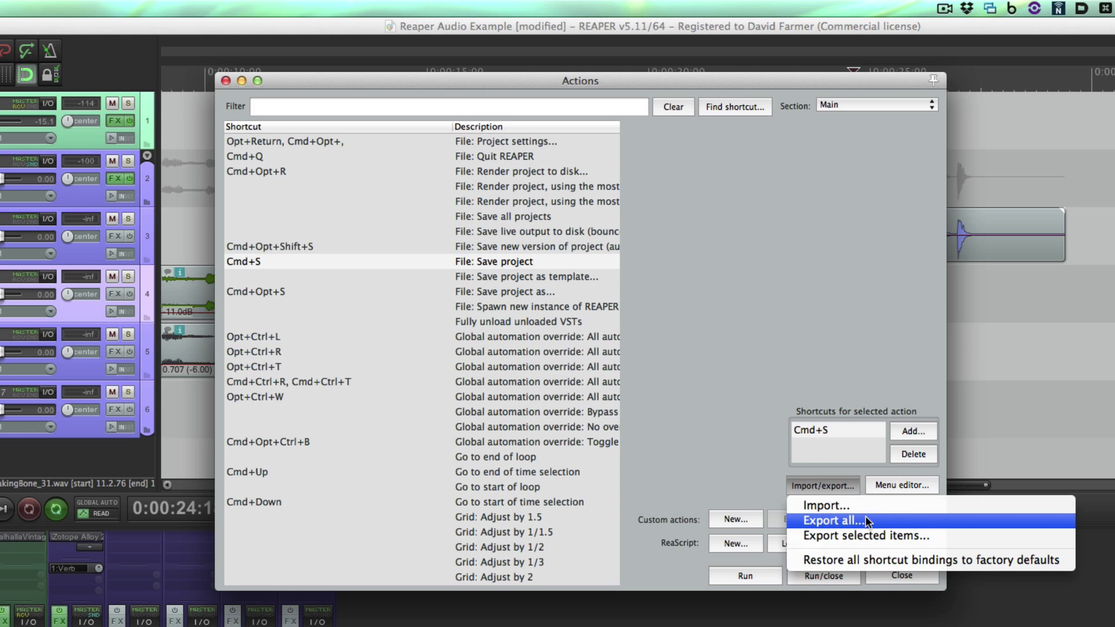
click(737, 425)
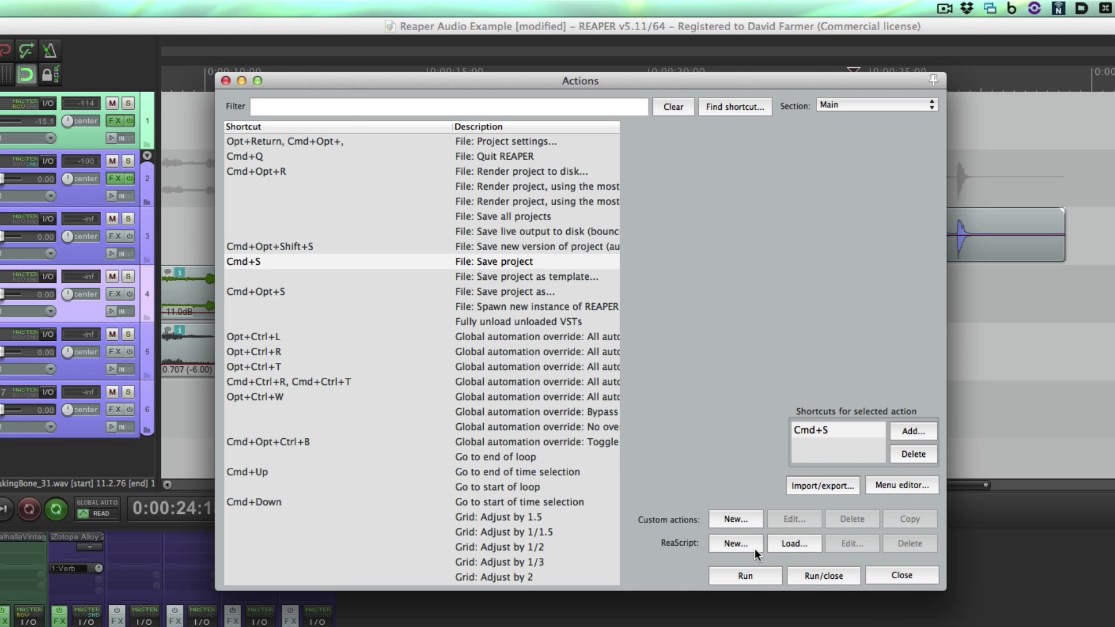
- Run File: Save project from the action list, then close the list
click(420, 256)
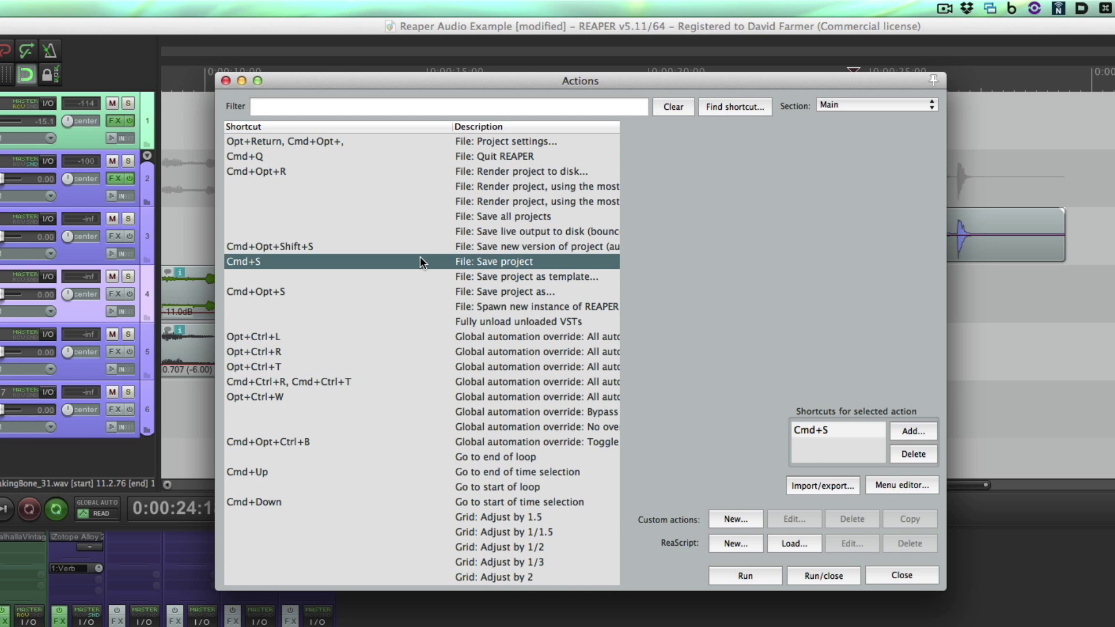
click(748, 573)
click(893, 573)
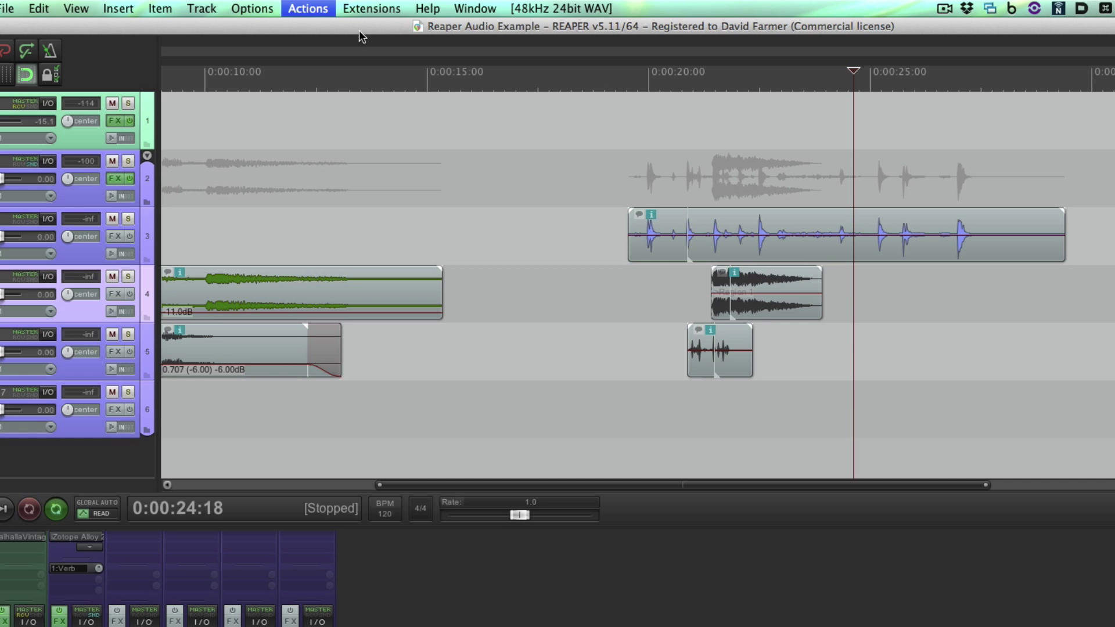
- Reopen the action list, clear the track 3 item selection, and move the window further into view
click(307, 8)
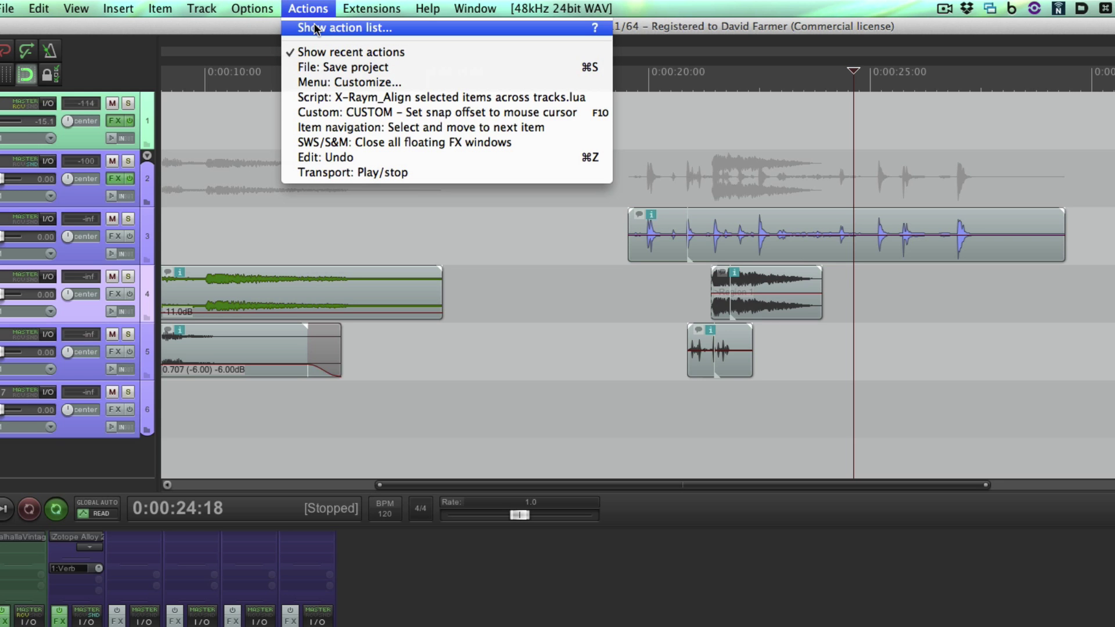
click(392, 32)
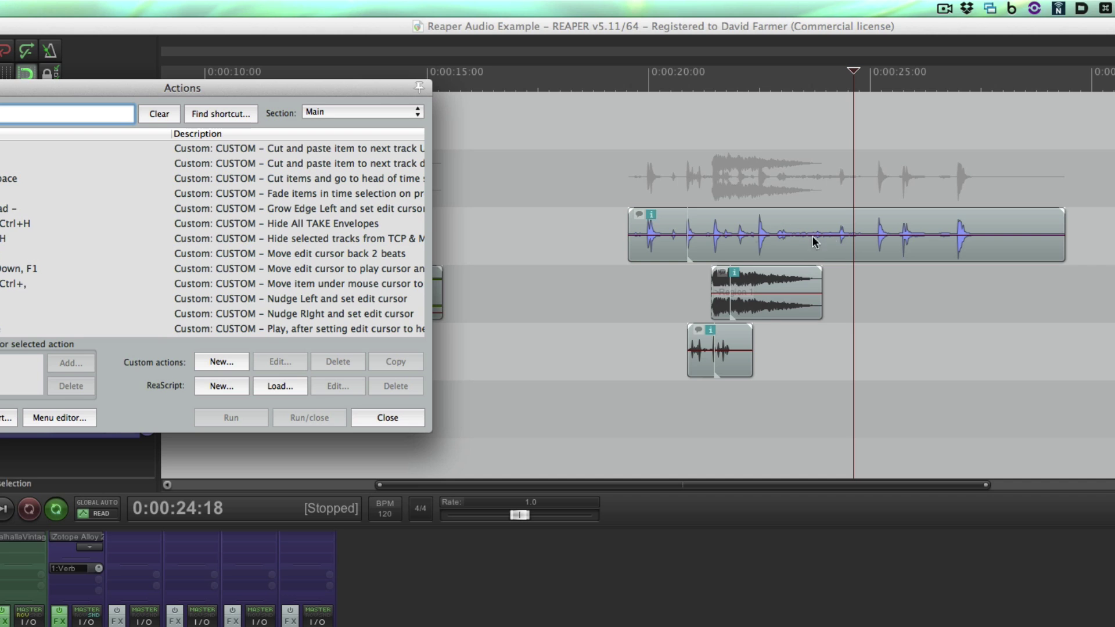
click(754, 232)
click(843, 235)
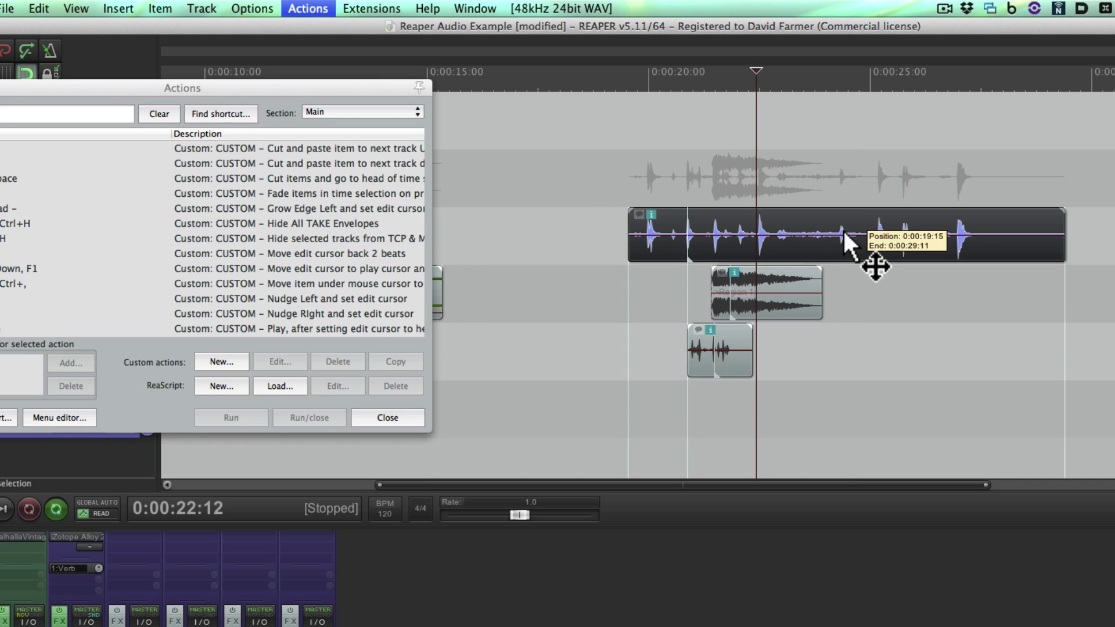
click(591, 233)
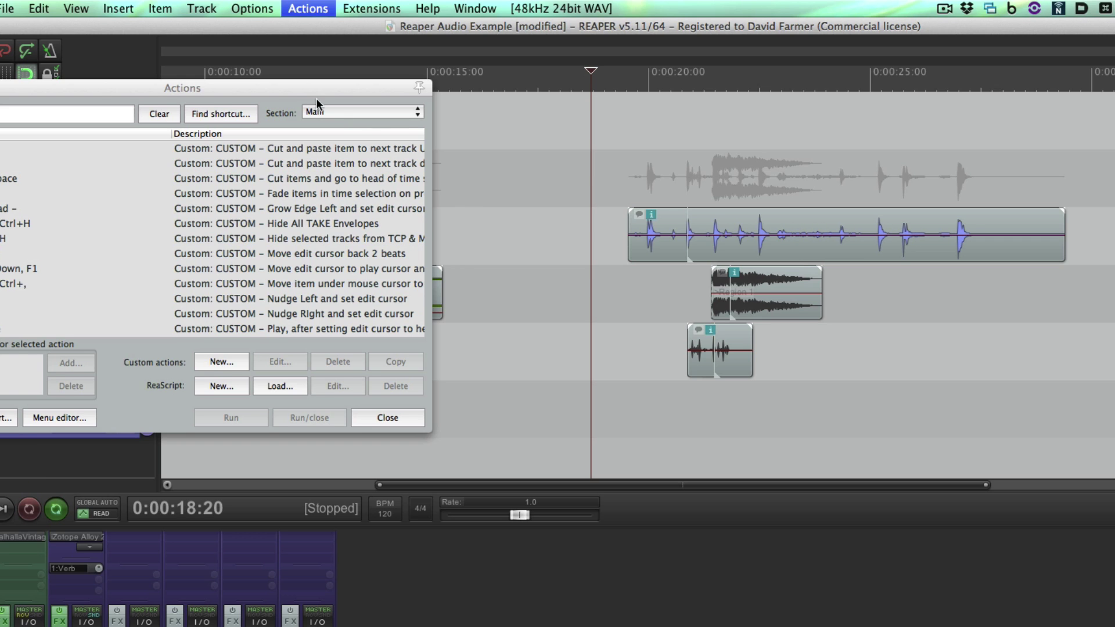
click(278, 88)
drag(276, 89, 331, 86)
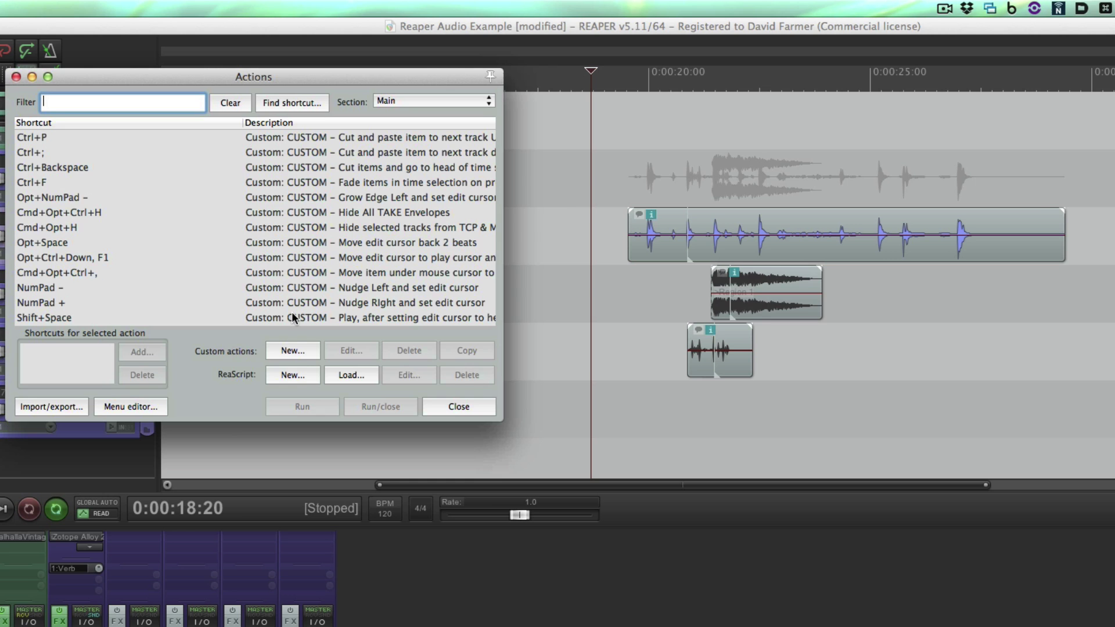
- Create a new custom action named 'CUSTOM - Split under mouse'
click(297, 359)
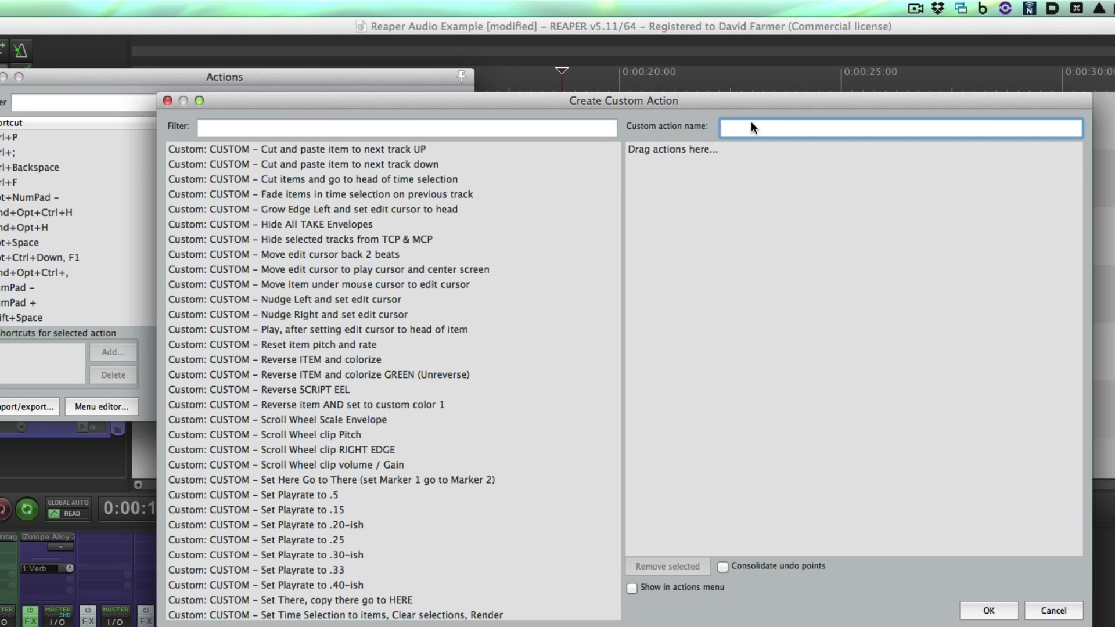
text(CUSTOM - Split under mouse)
click(459, 138)
- Add 'View: Move edit cursor to mouse cursor' as the custom action's first step
click(212, 129)
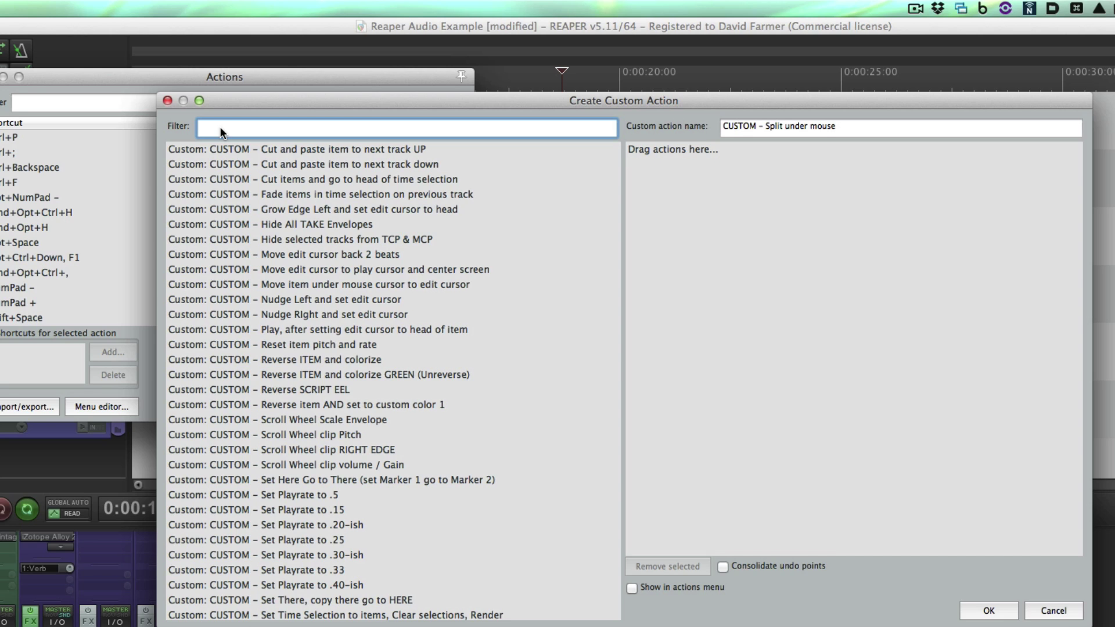
text(move edit cursor)
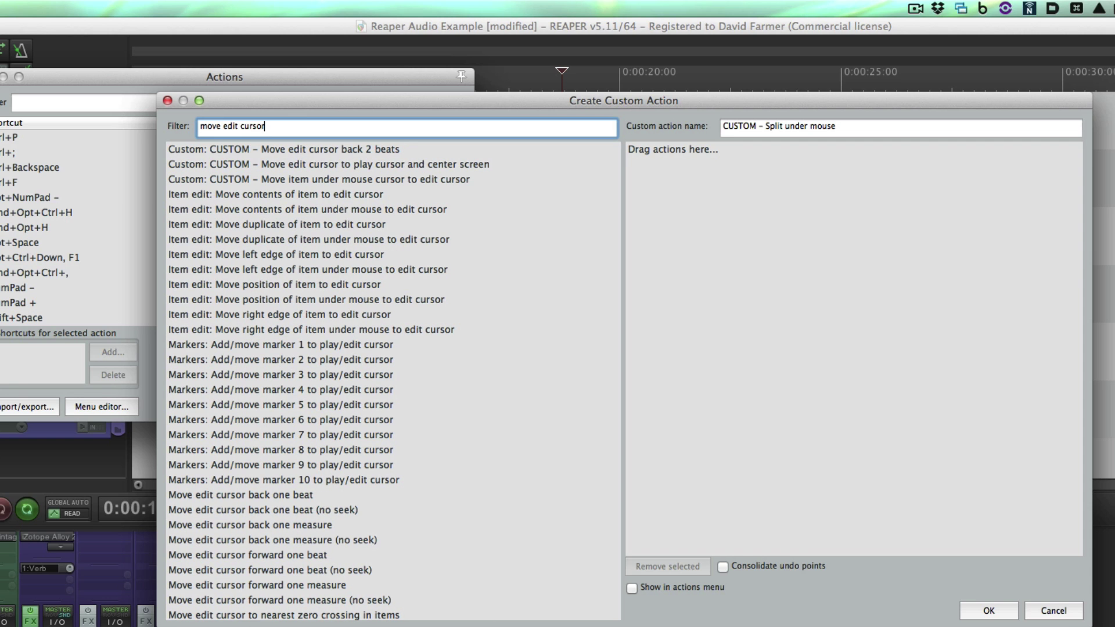
text( to mouse cur)
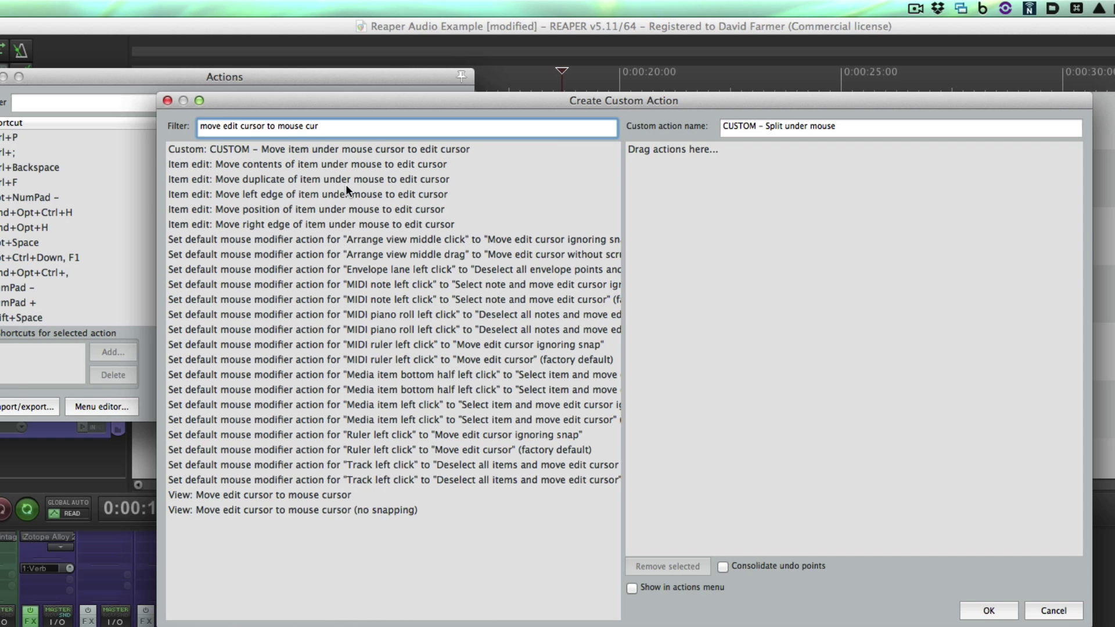
click(332, 494)
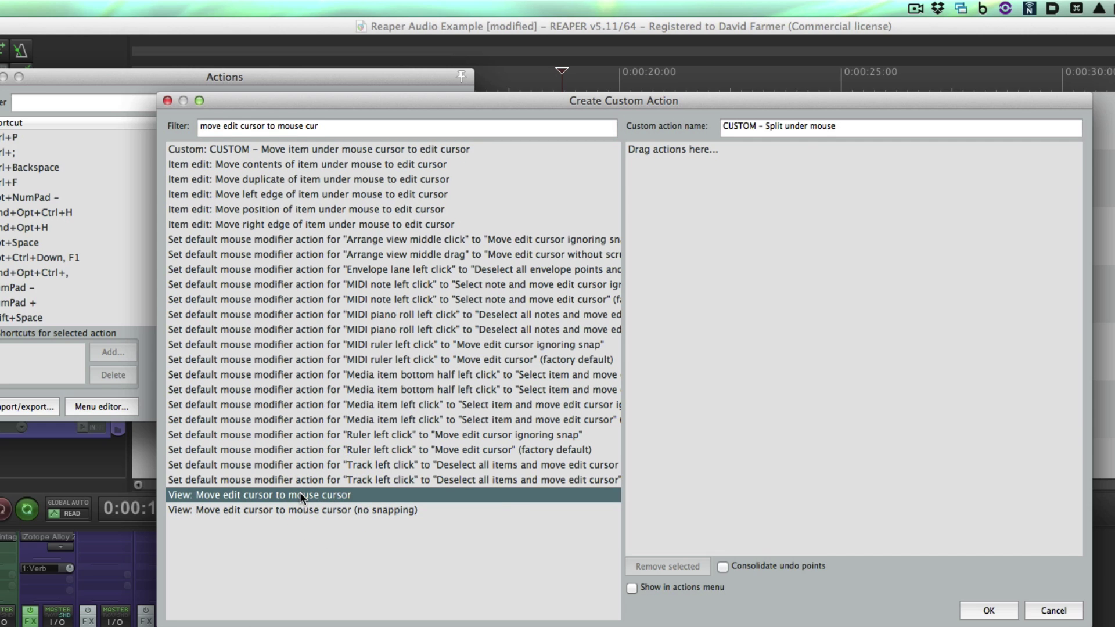
drag(299, 492, 726, 242)
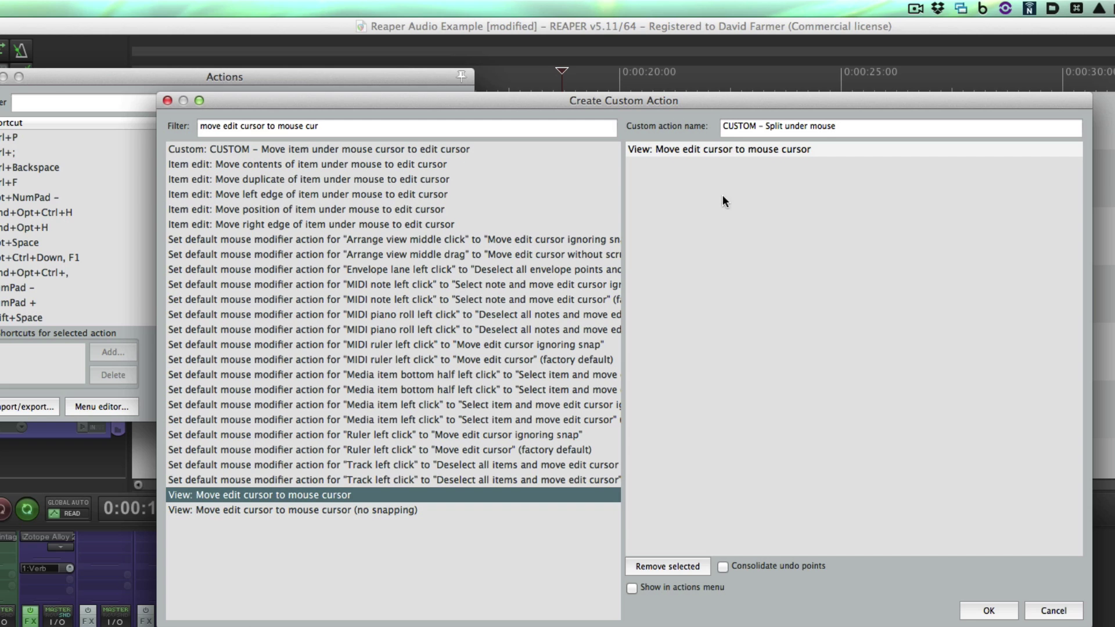
click(683, 150)
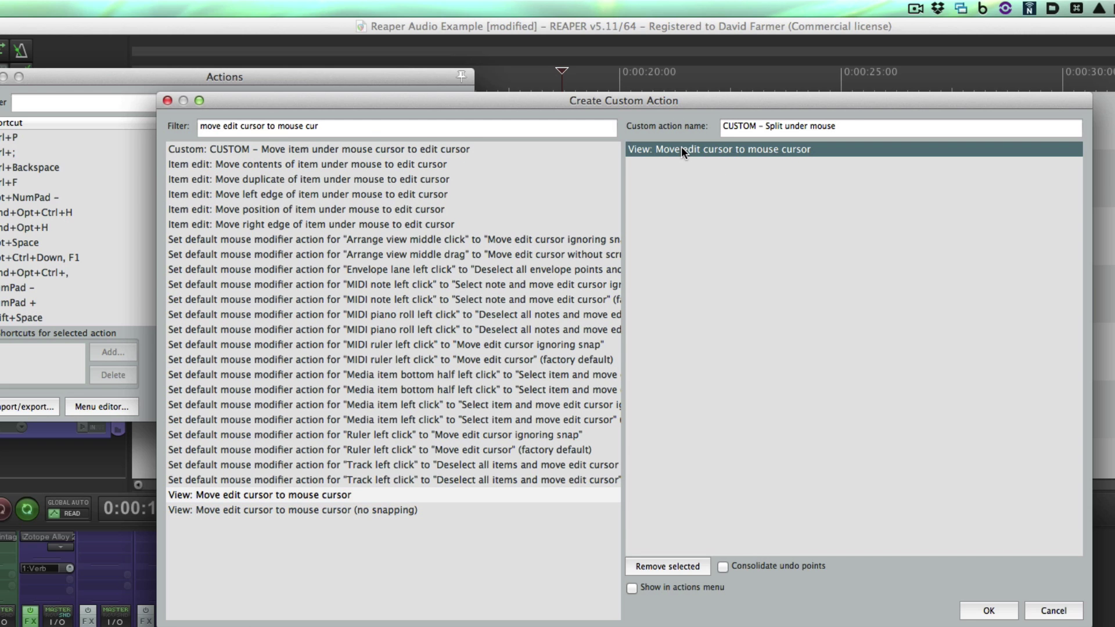
click(367, 121)
- Add 'Item: Select item under mouse cursor' as the second step
key(super+a)
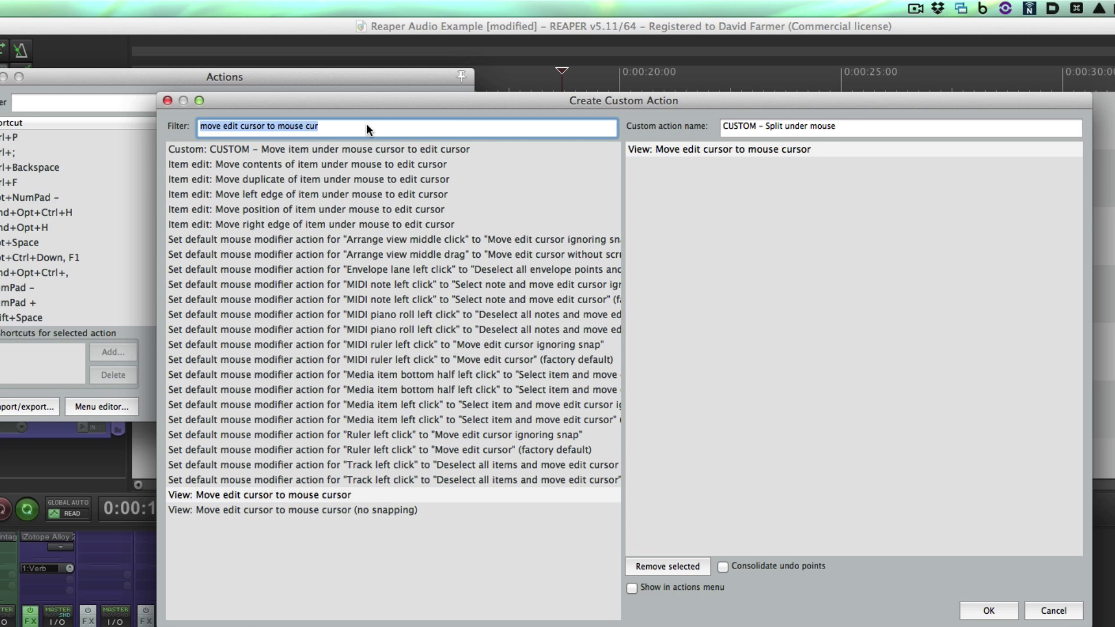
key(BackSpace)
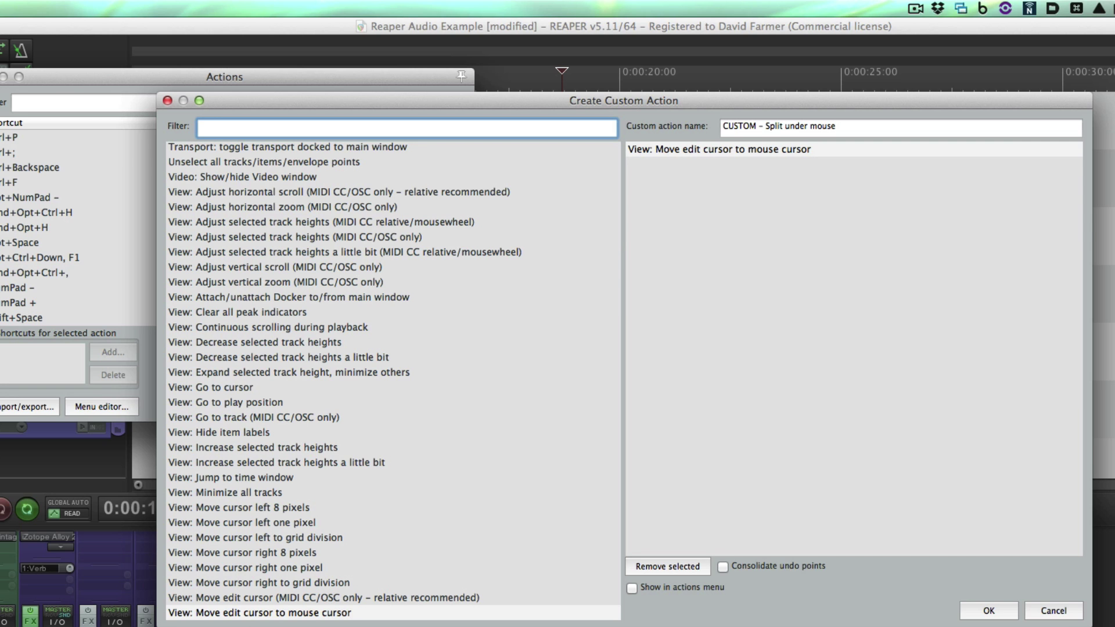
text(s)
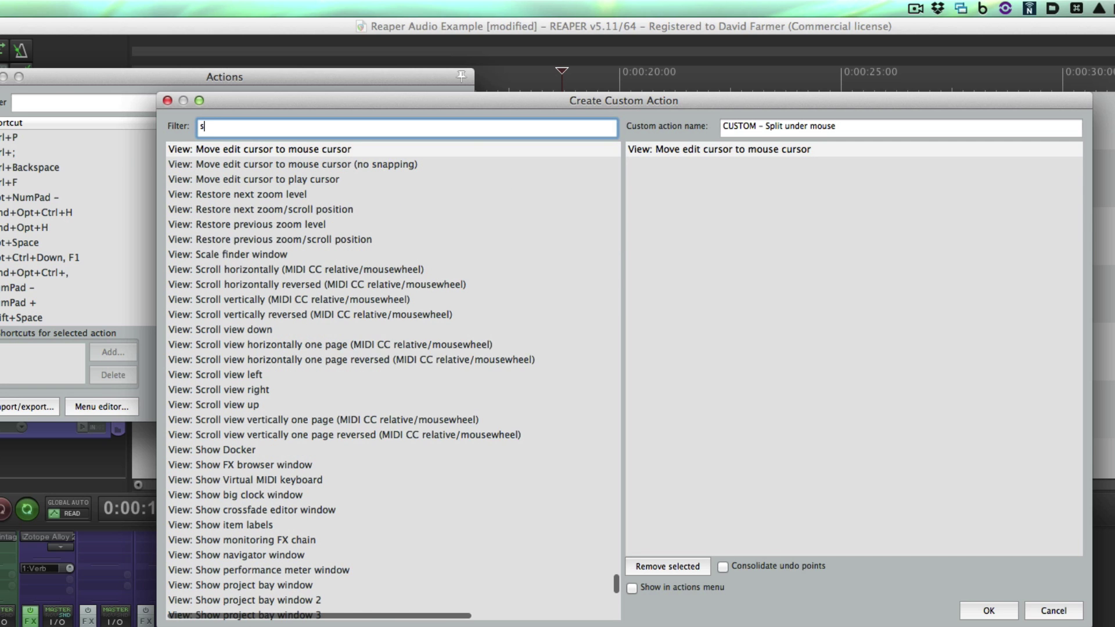
text(elect item)
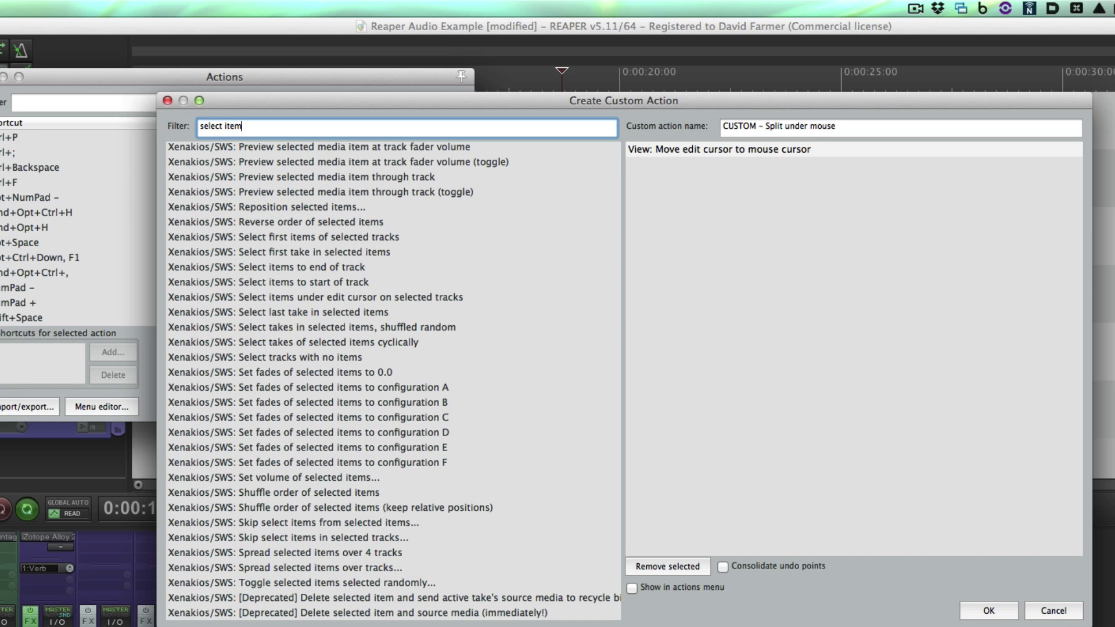
text( under )
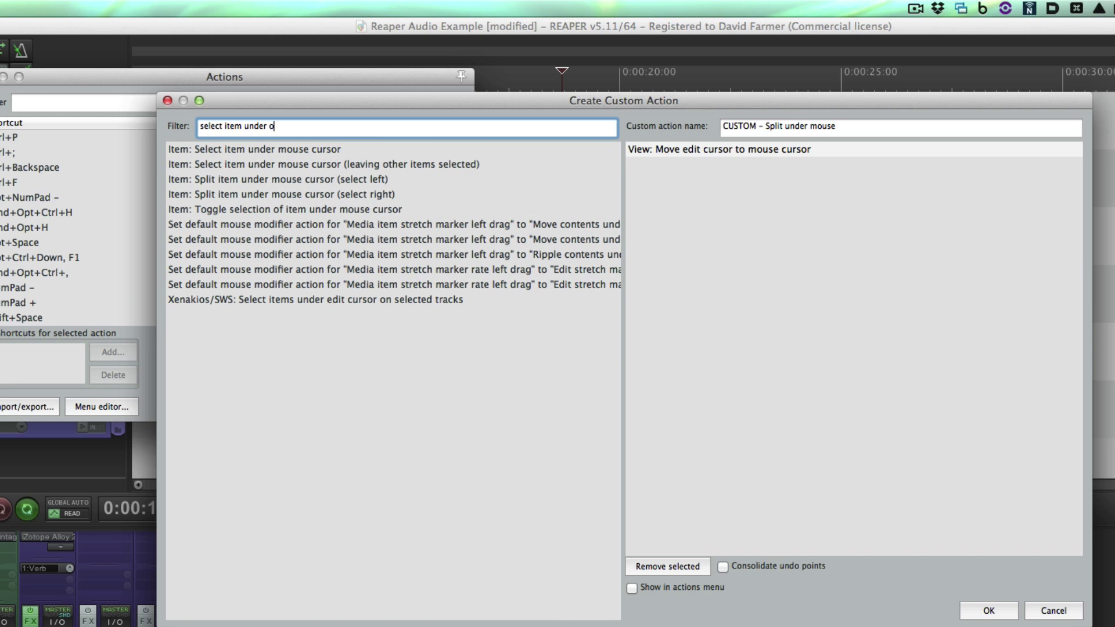
text(mouse)
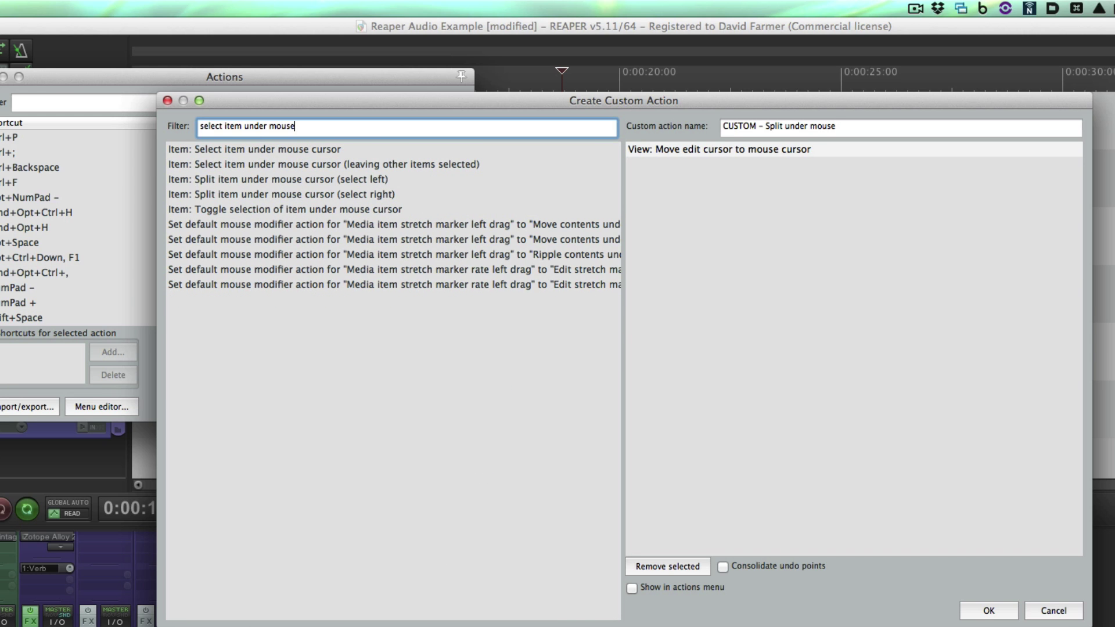
click(308, 148)
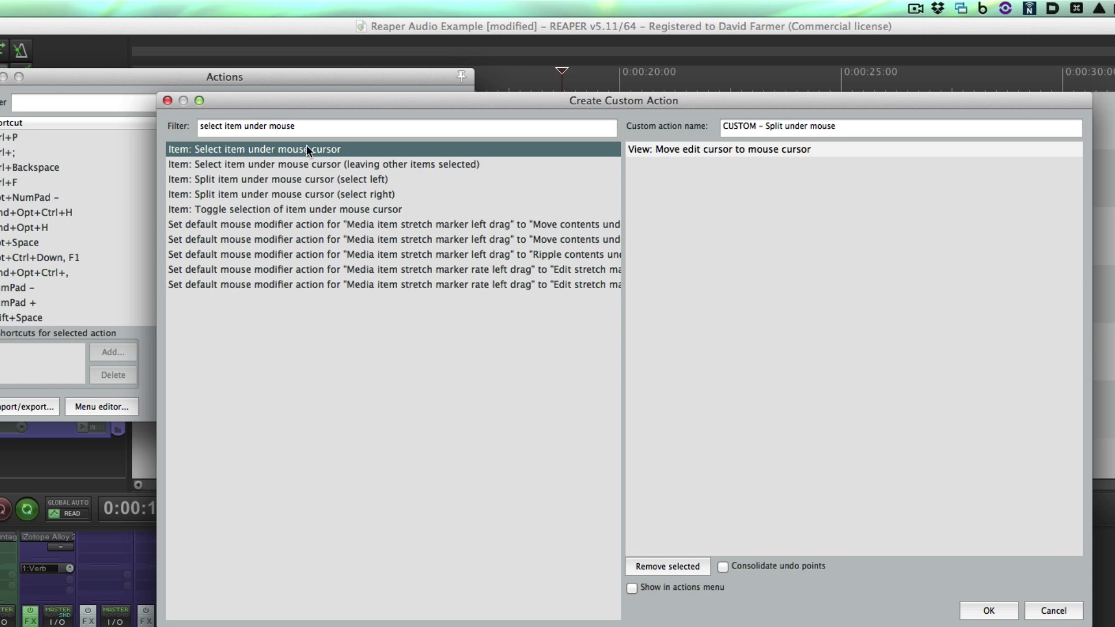
drag(300, 147, 688, 224)
- Add 'Item: Split items at edit or play cursor' as the third step and save the action
click(364, 122)
key(super+a)
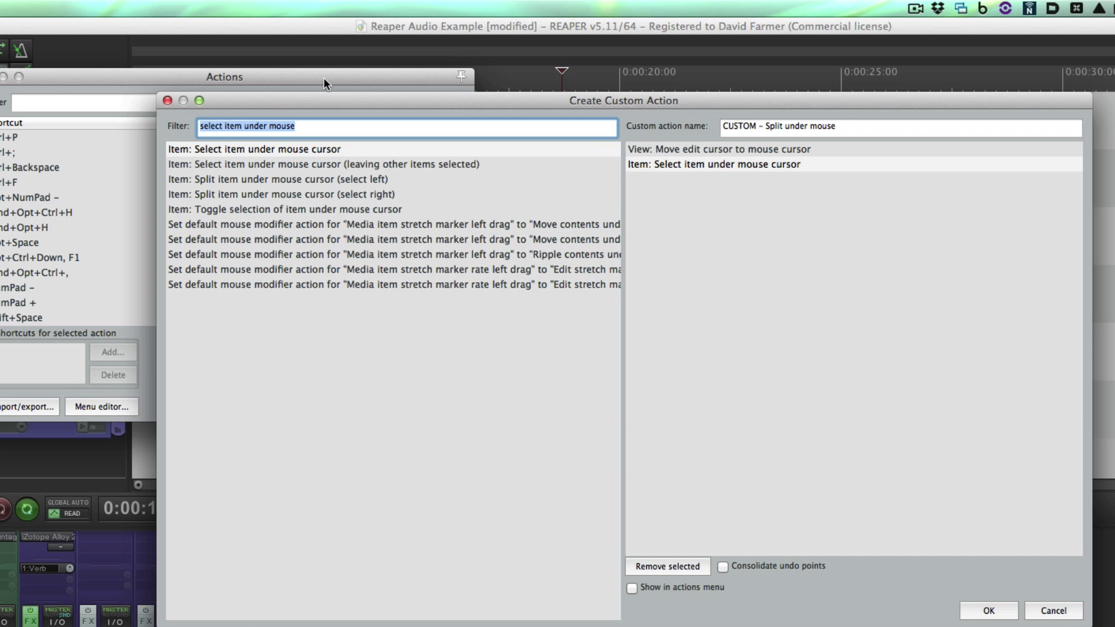
key(BackSpace)
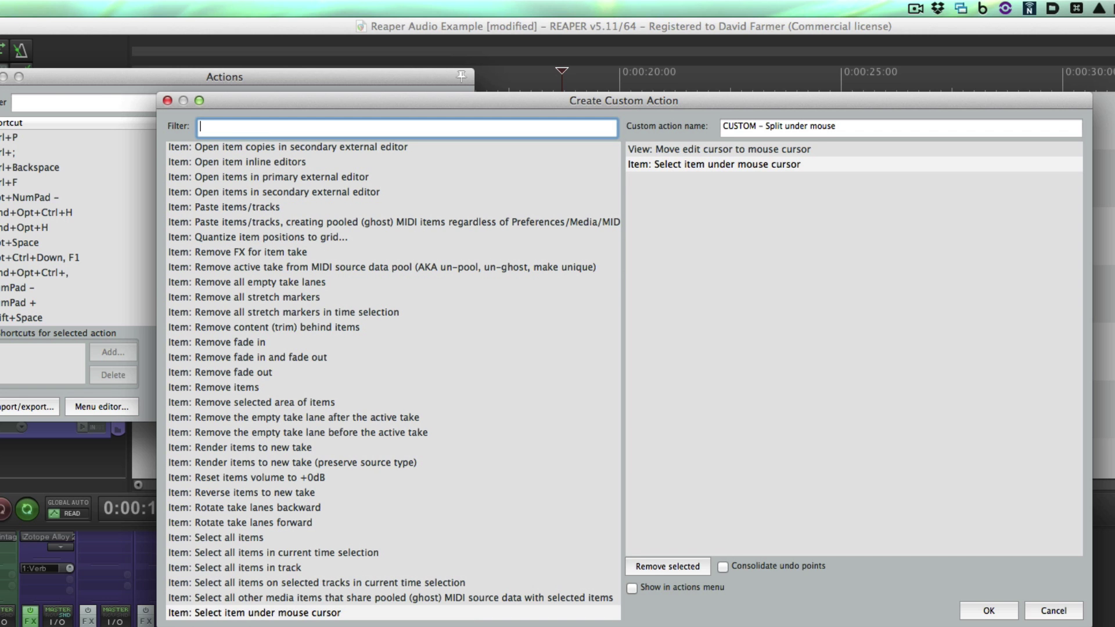
text(split item)
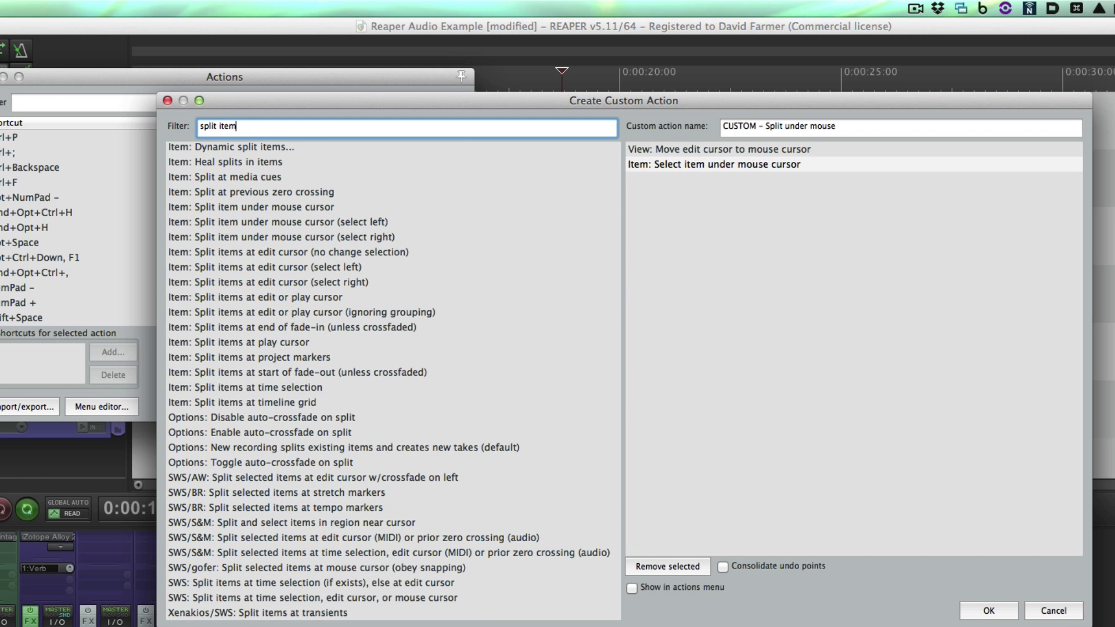
text(s at edit)
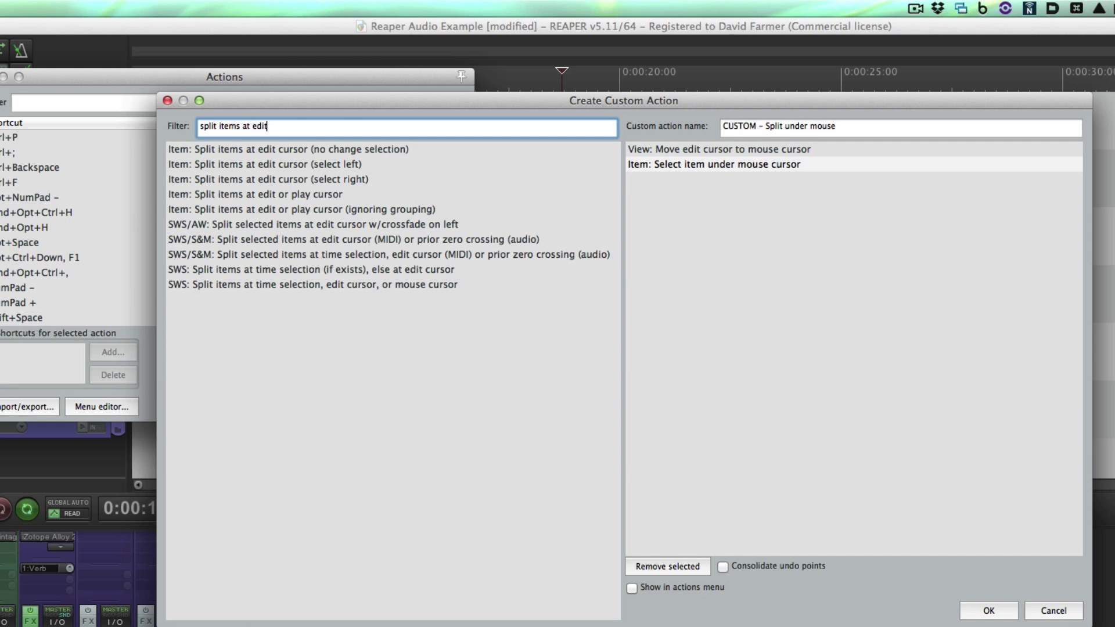
click(323, 76)
click(294, 192)
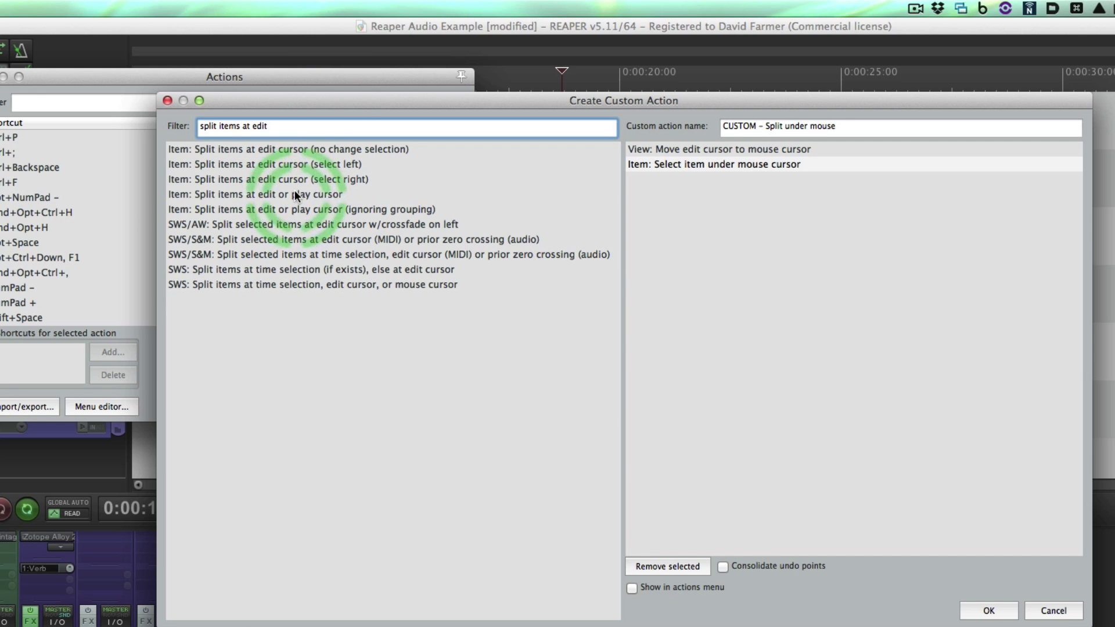
double_click(294, 192)
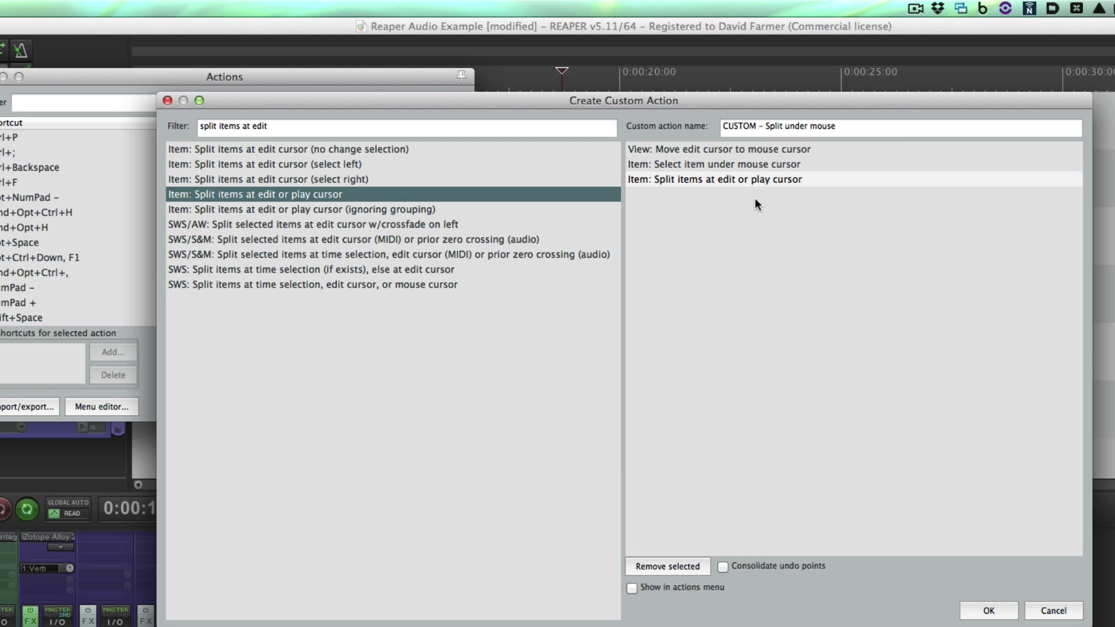
click(990, 610)
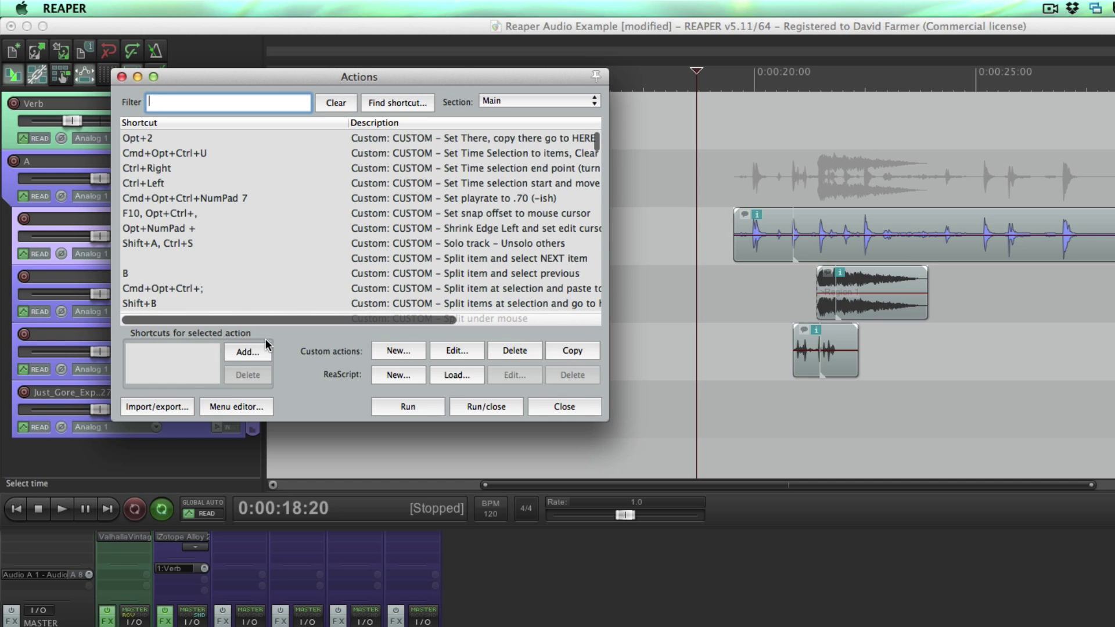
- Add the shortcut Cmd+Opt+Ctrl+9 to 'CUSTOM - Split under mouse' and confirm it
click(248, 352)
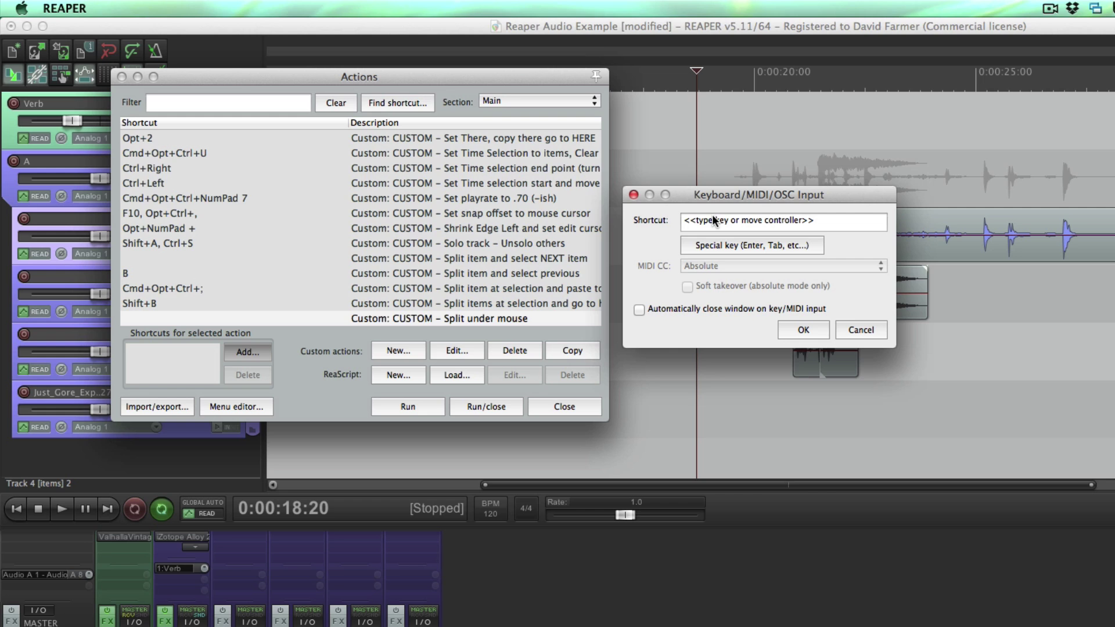
key(ctrl+alt+super+9)
click(715, 224)
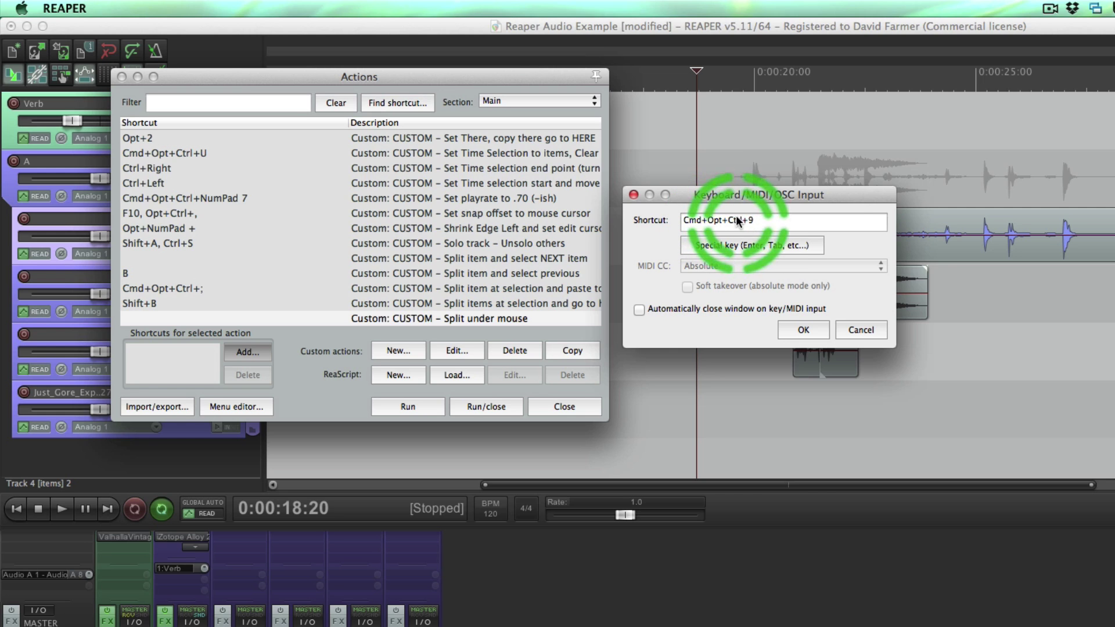
click(802, 331)
- Split the track 3 item at 0:00:25:04, move its right part, then undo the change
click(576, 407)
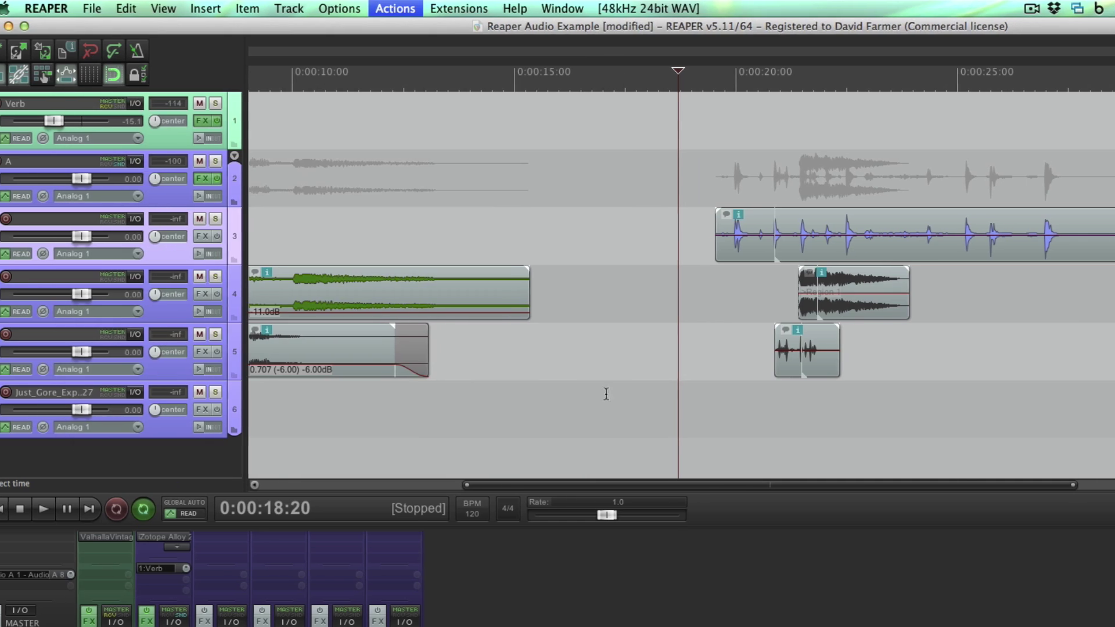
click(749, 276)
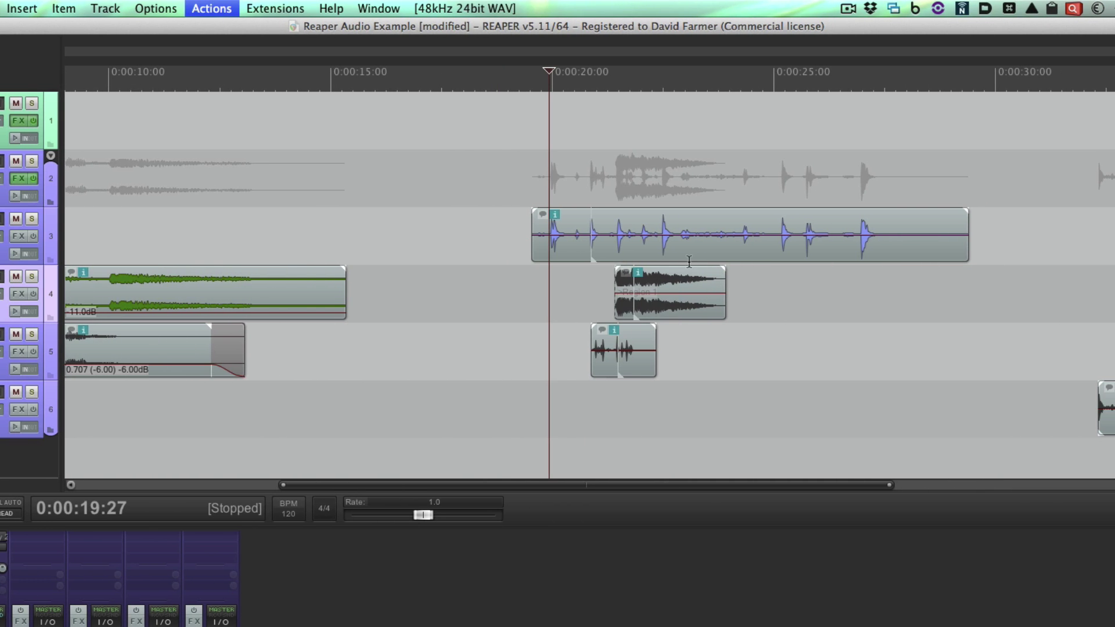
click(652, 229)
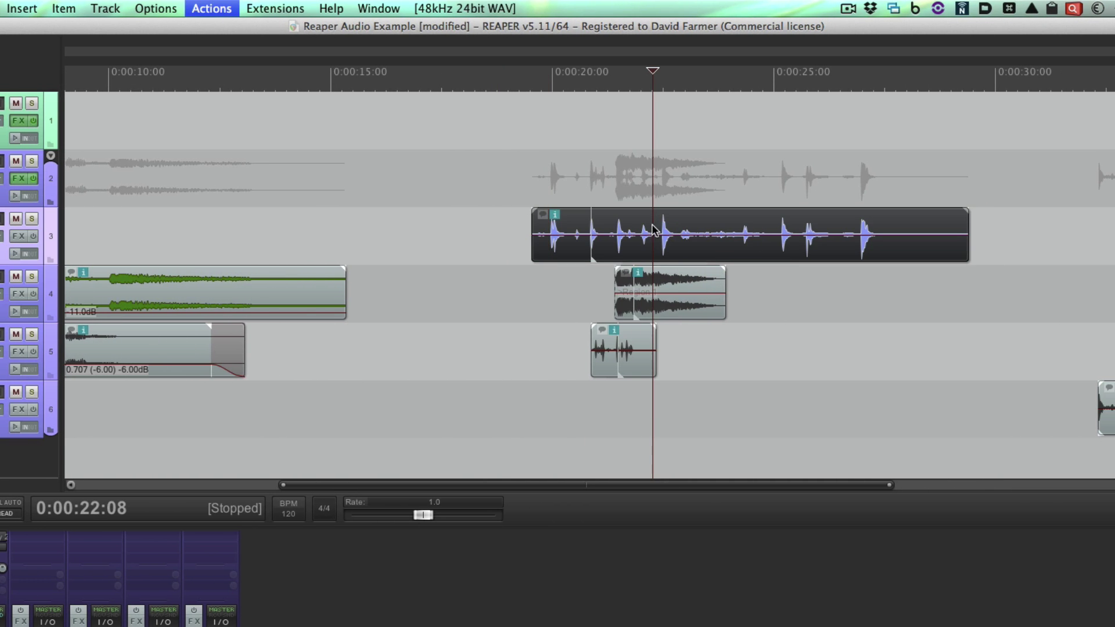
click(560, 290)
mouse_move(638, 275)
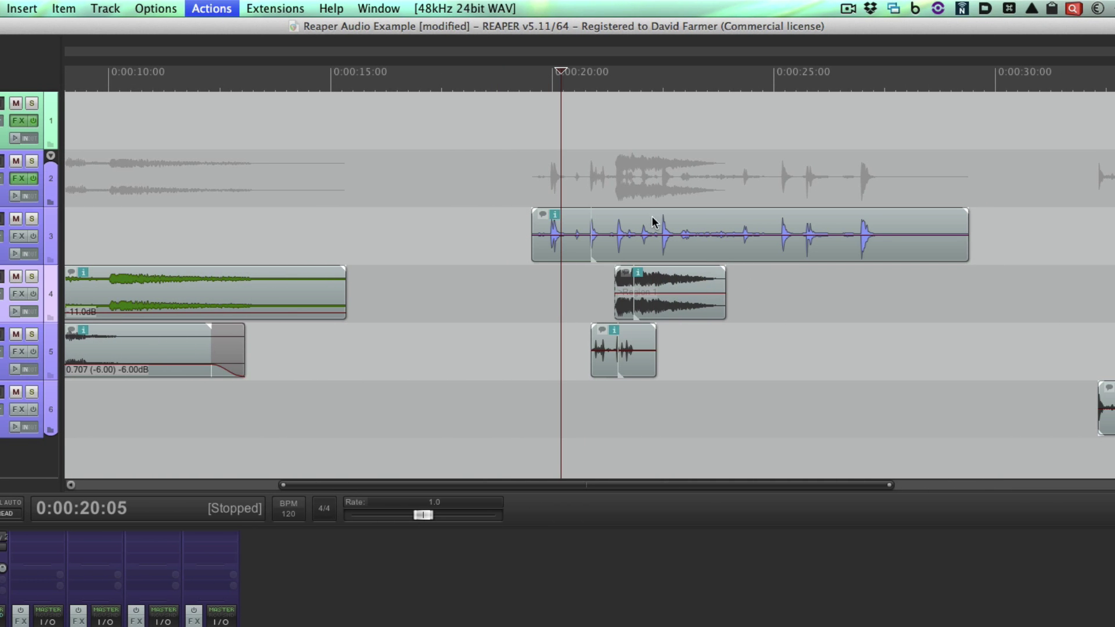
click(780, 228)
key(s)
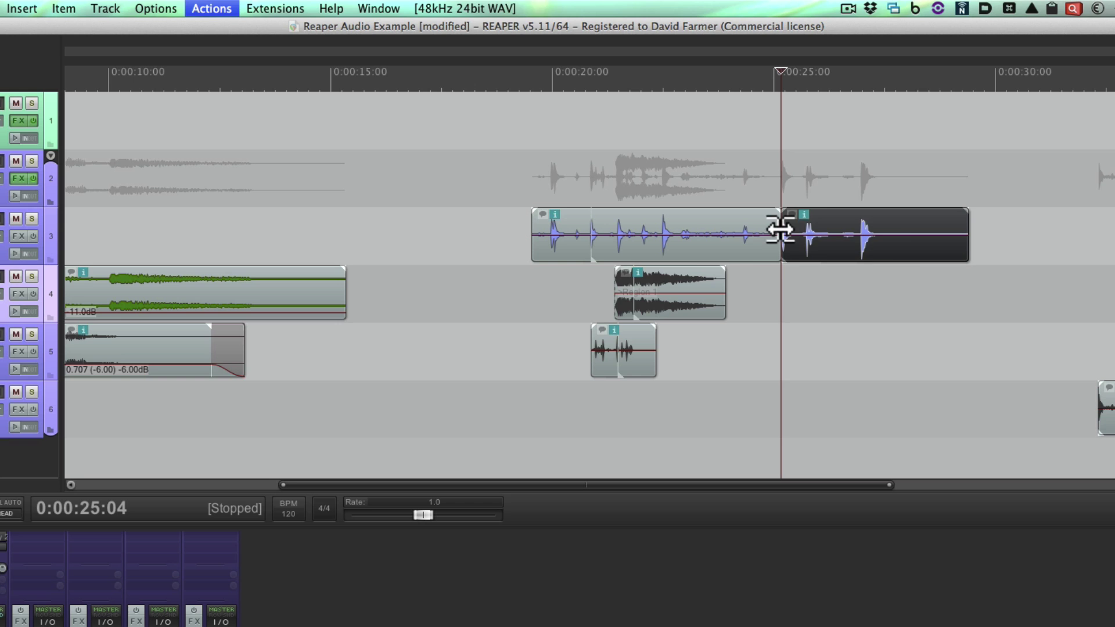
mouse_move(817, 222)
mouse_down()
mouse_move(847, 221)
mouse_move(832, 225)
mouse_up()
key(super+z)
key(super+z)
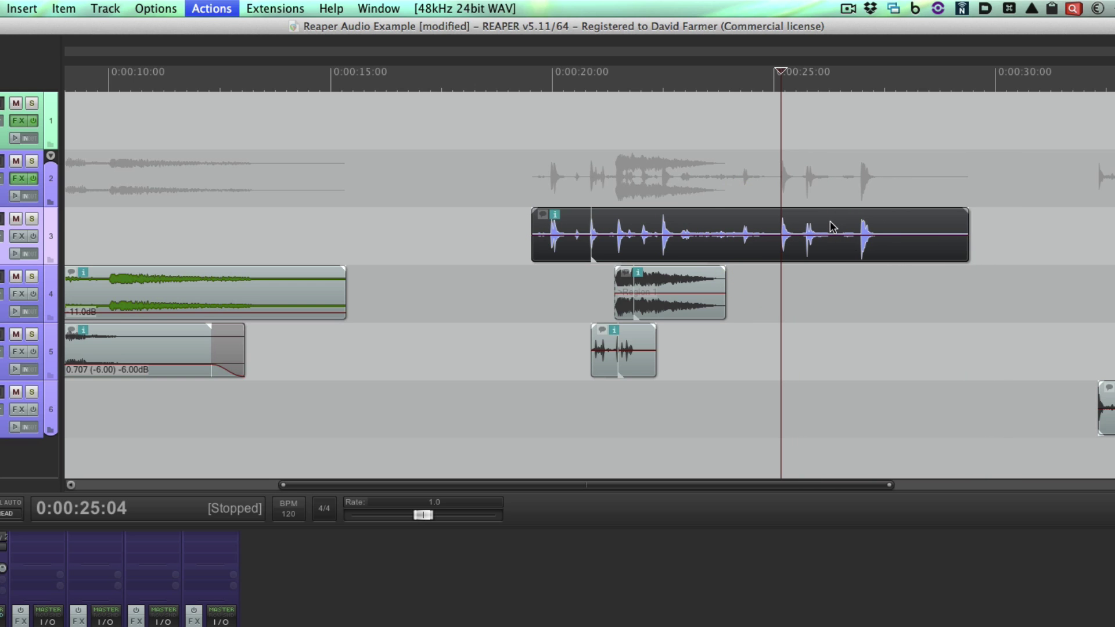
- Reopen the action list and locate the action bound to Cmd+Opt+Ctrl+9
click(239, 9)
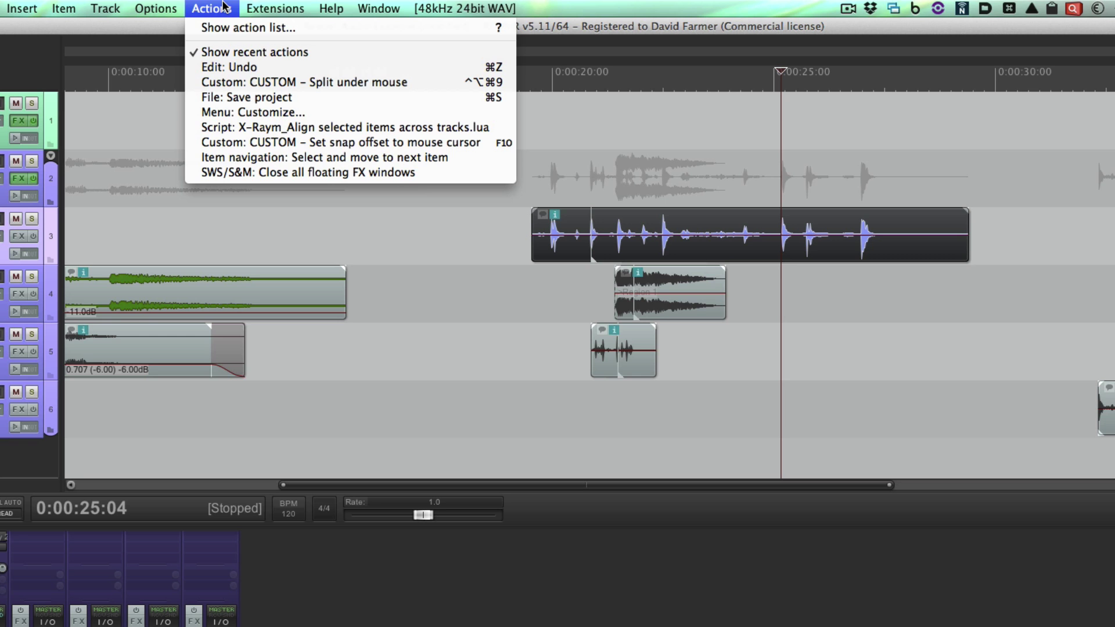
click(240, 32)
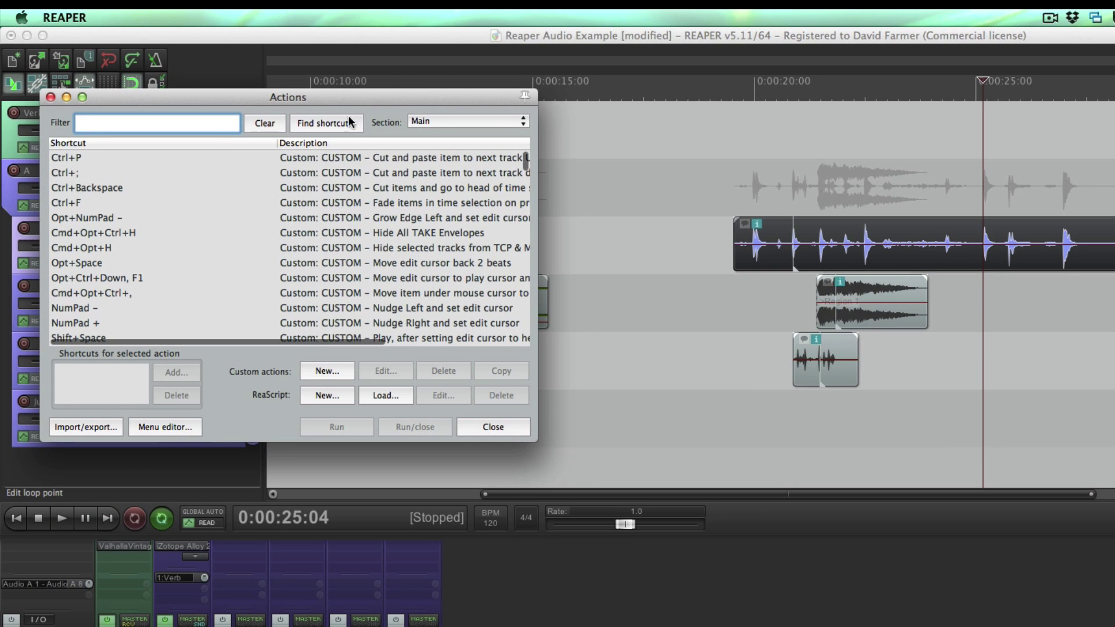
click(182, 116)
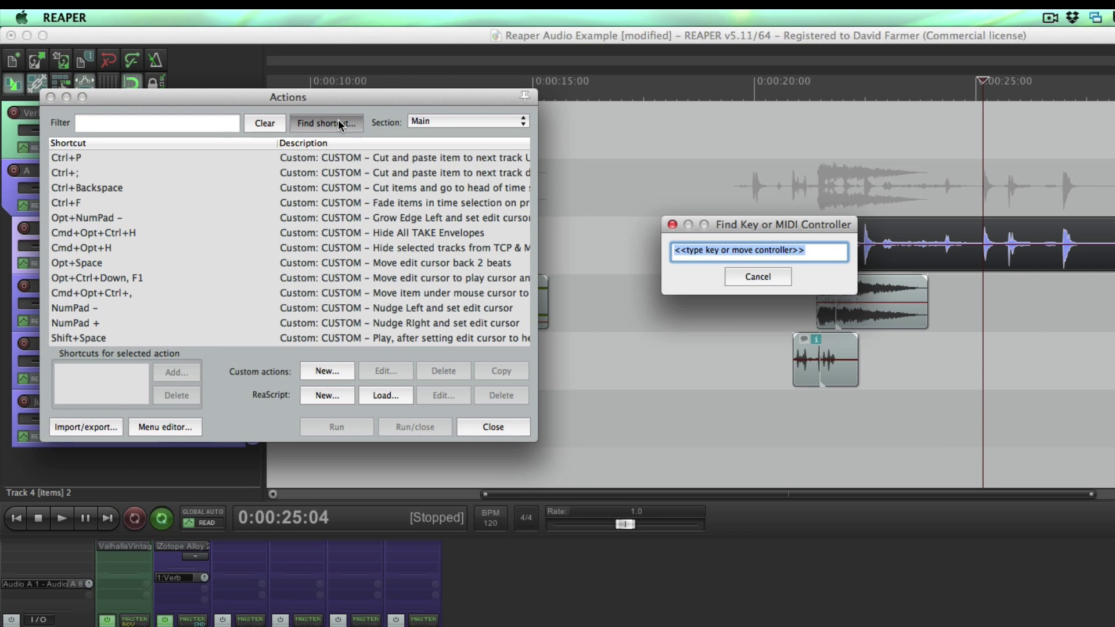
key(ctrl+alt+super+9)
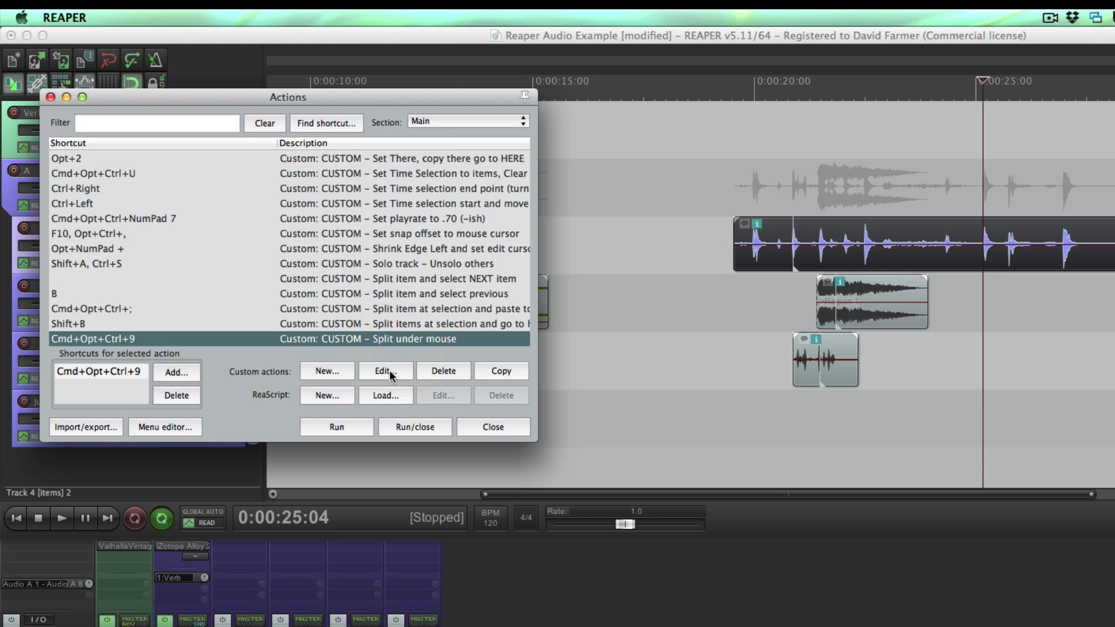
- Turn on Consolidate undo points in the Split under mouse action's editor and save it
click(385, 371)
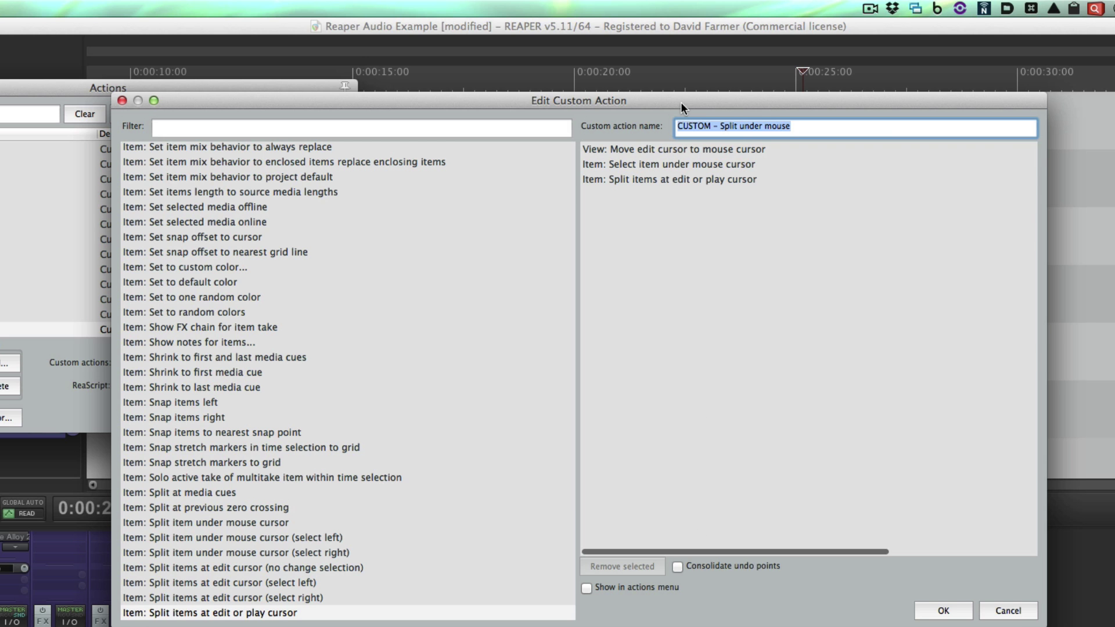
drag(681, 102, 497, 252)
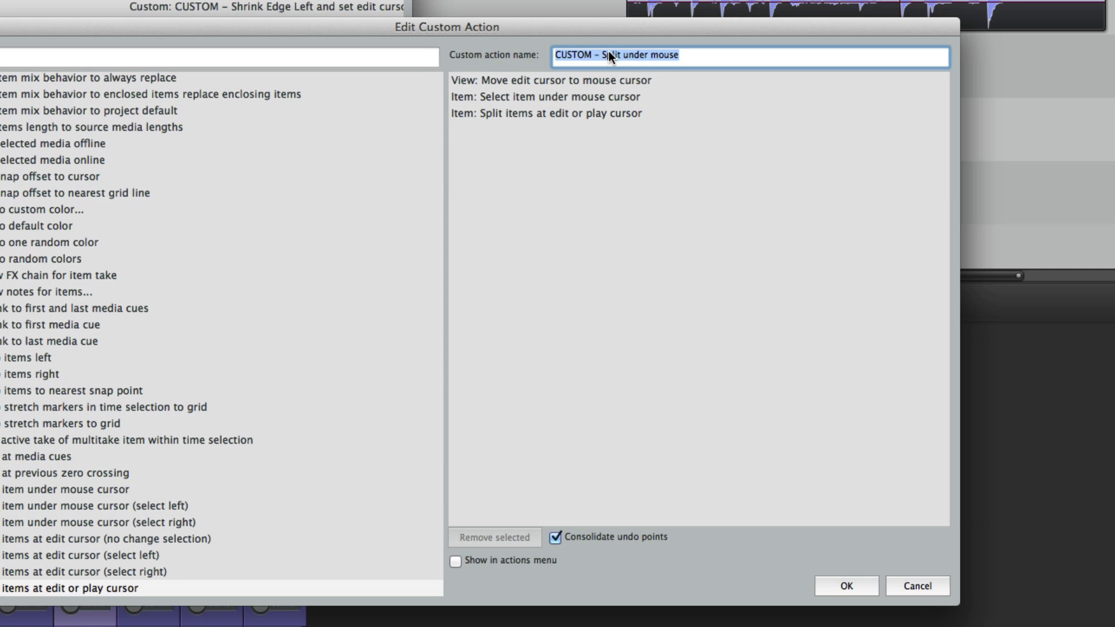
drag(618, 25, 610, 25)
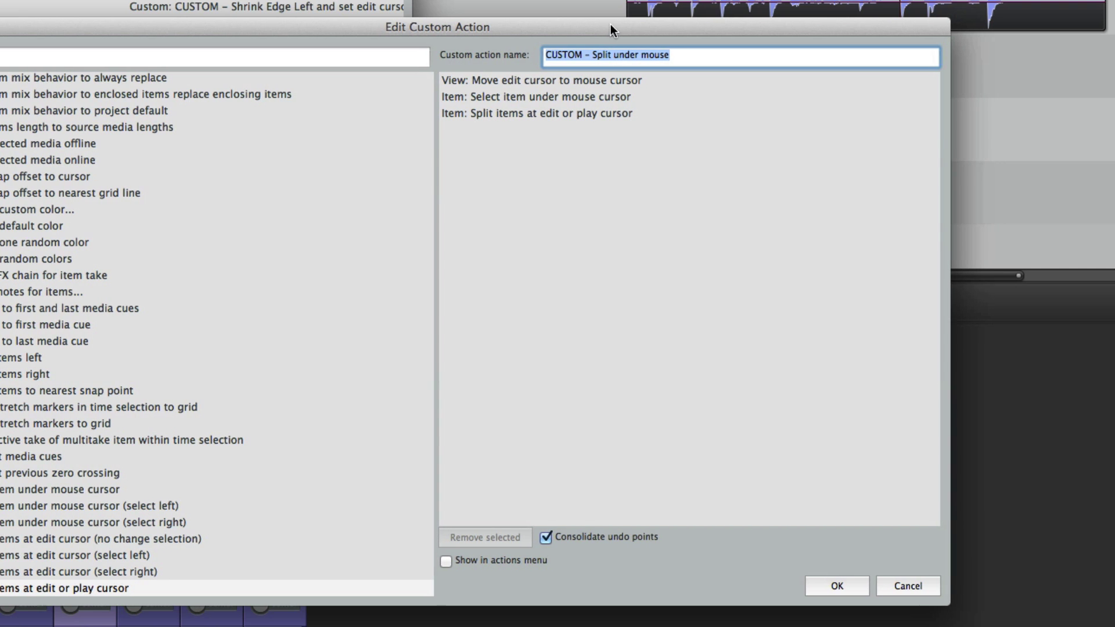
click(836, 586)
- Split the track 3 item at 0:00:25:02, deselect the right part, and reopen the action's editor
click(844, 102)
click(876, 11)
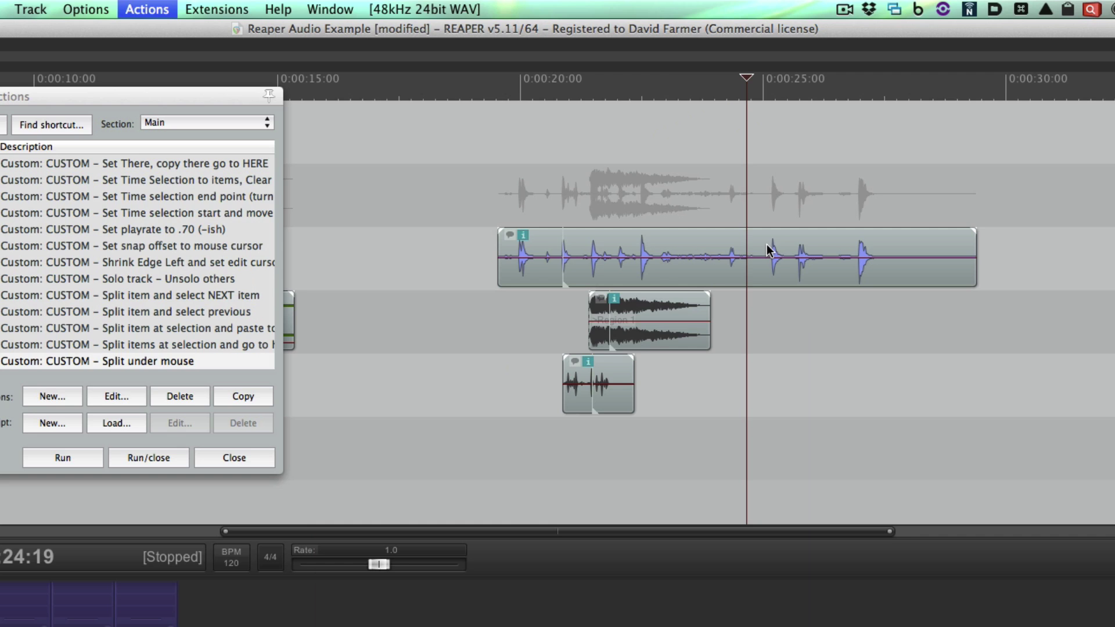
key(s)
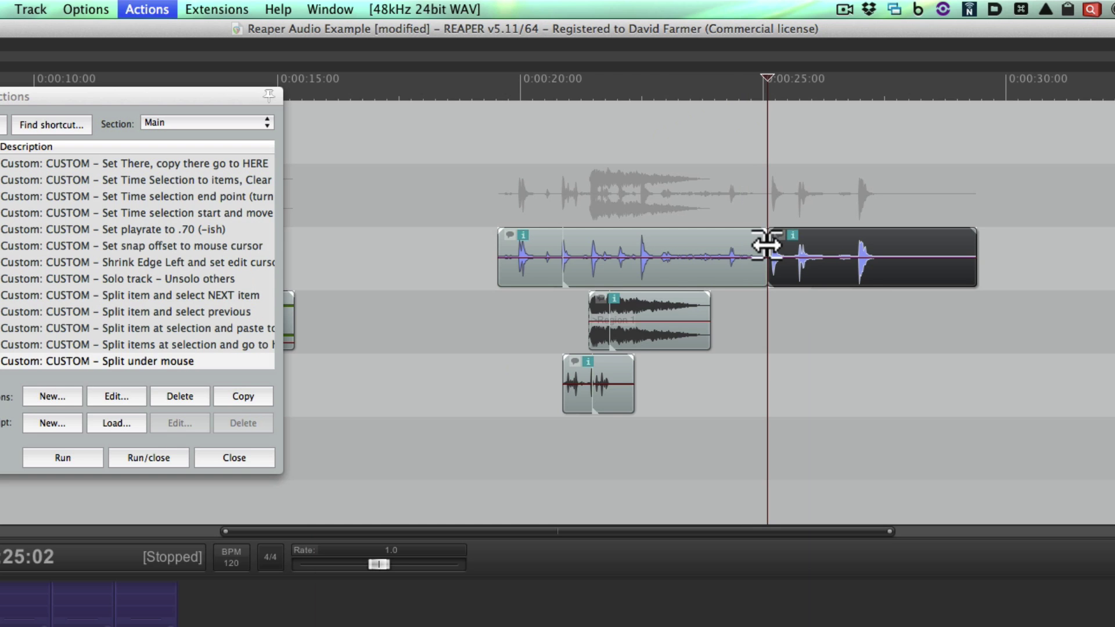
click(767, 310)
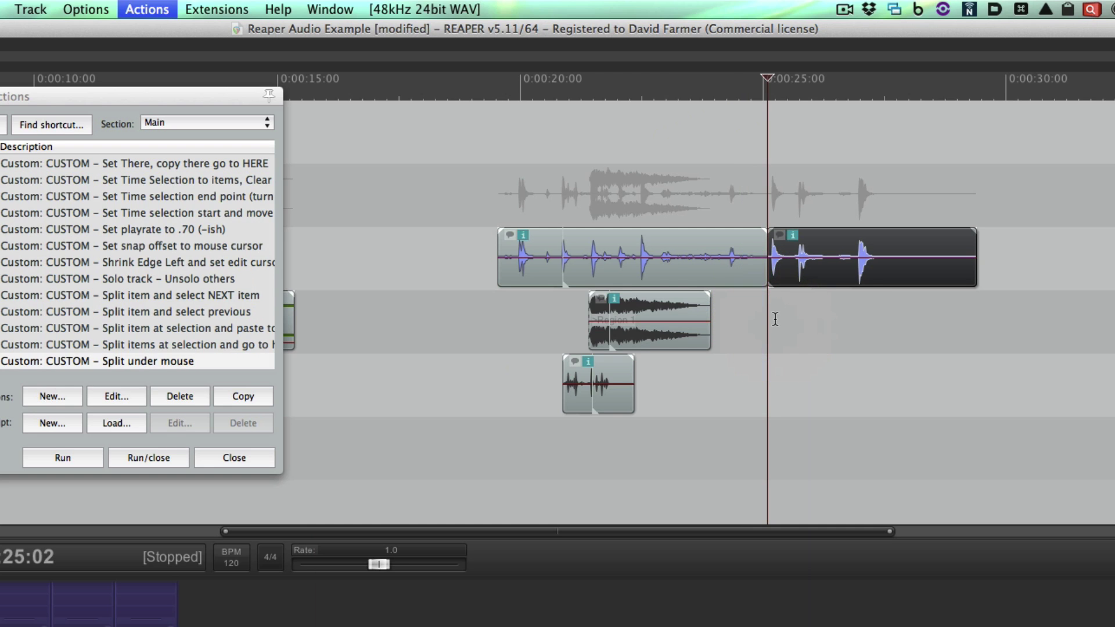
click(777, 323)
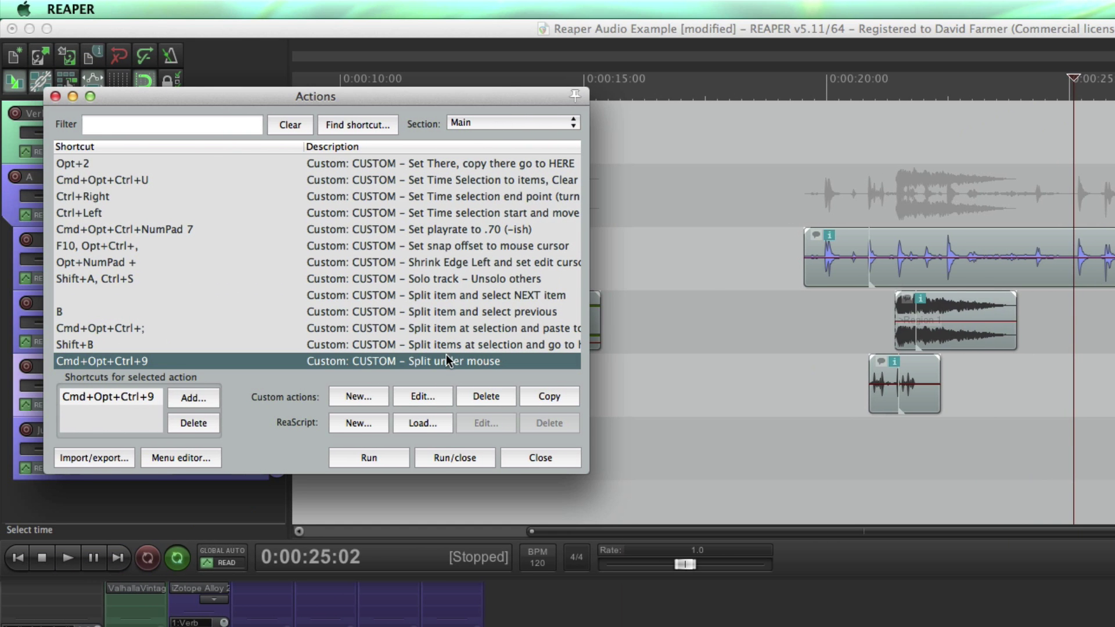
click(422, 396)
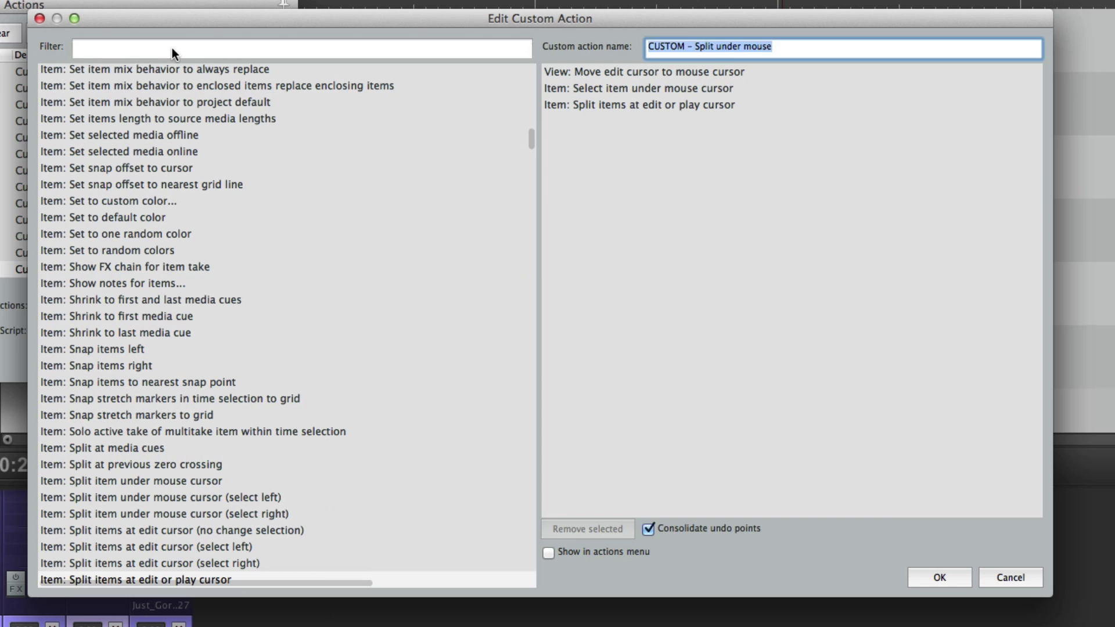
- Filter actions for 'unselect' and add Item: Unselect all items as a step
click(172, 48)
text(unselect)
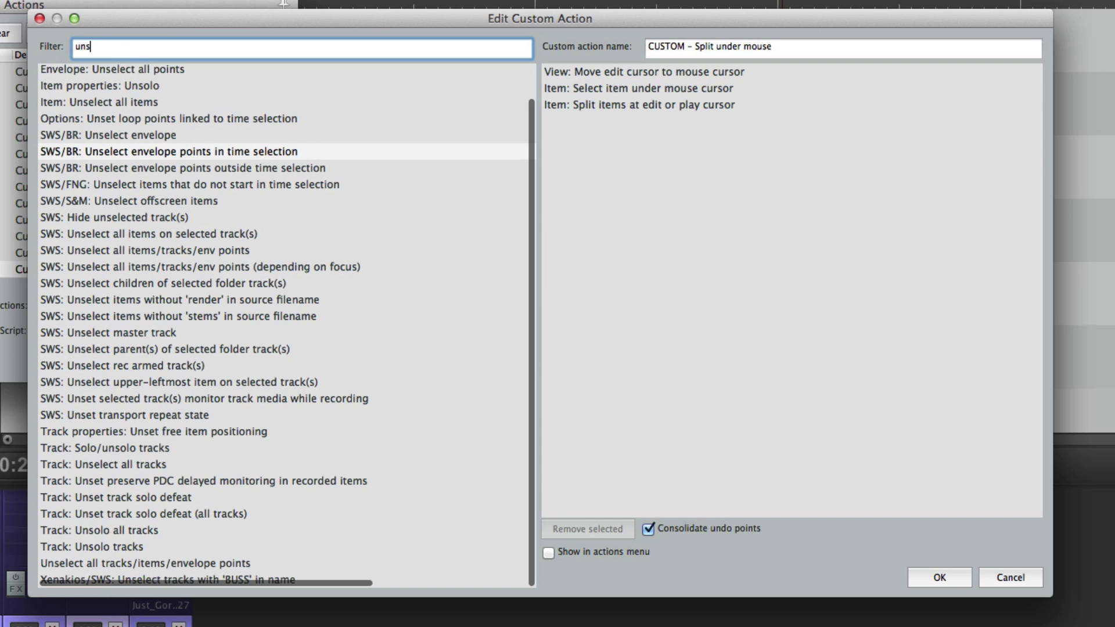
click(114, 120)
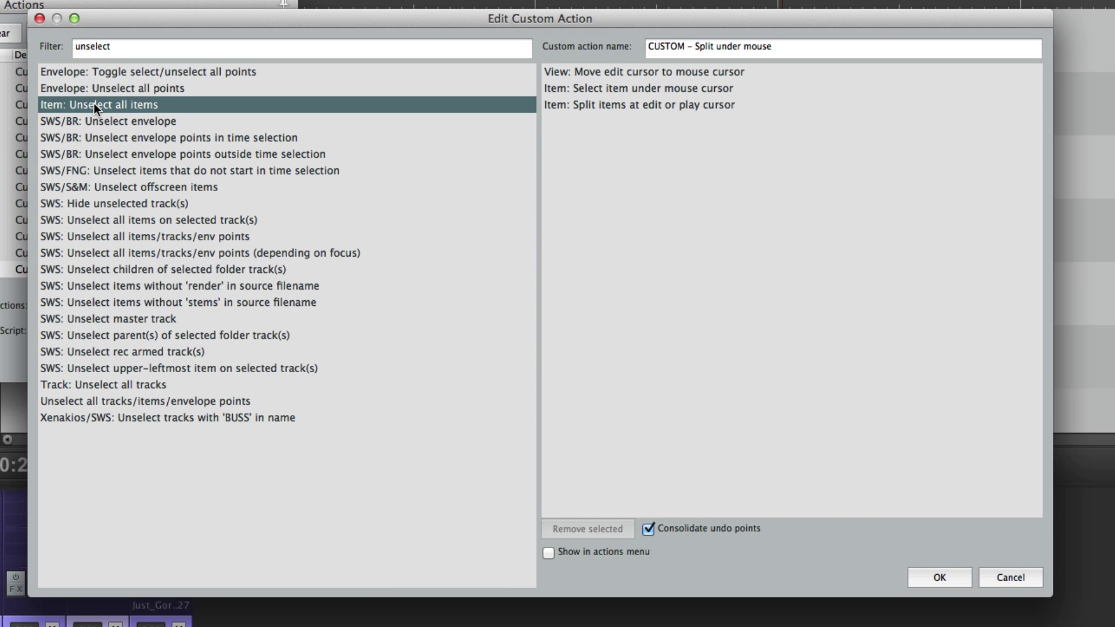
double_click(93, 104)
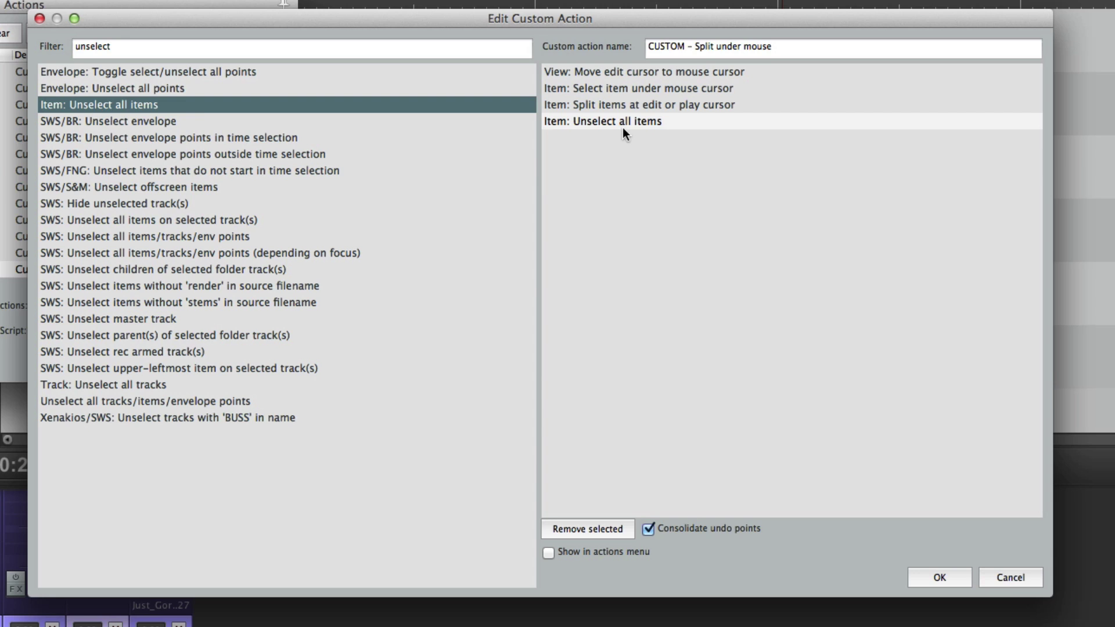
- Move the Unselect all items step to fourth position and save the custom action
click(622, 176)
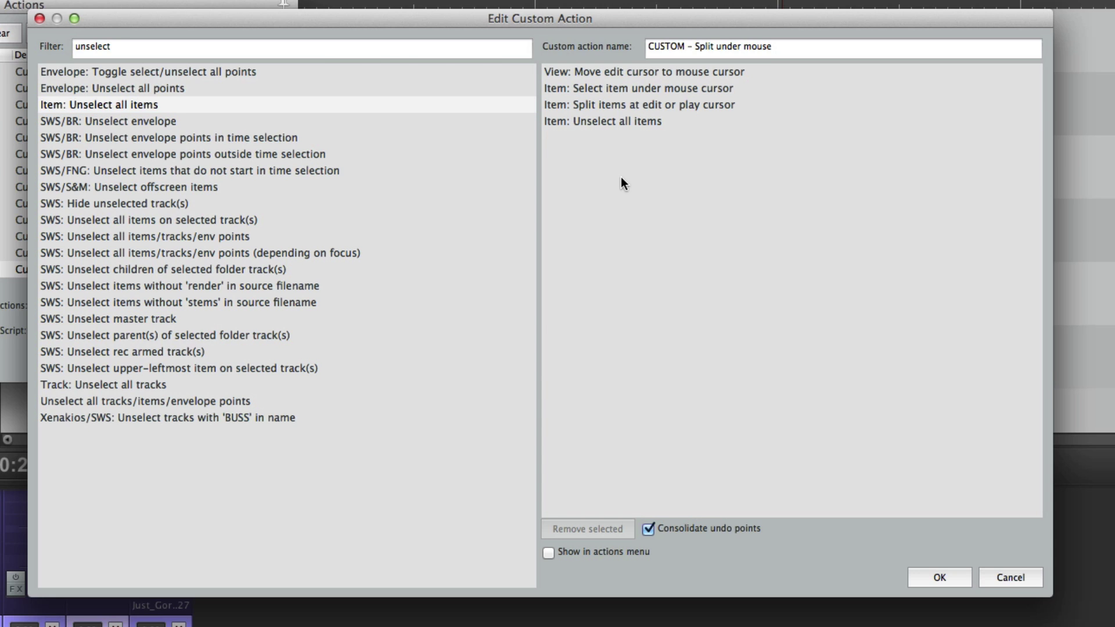
click(629, 117)
drag(626, 117, 630, 143)
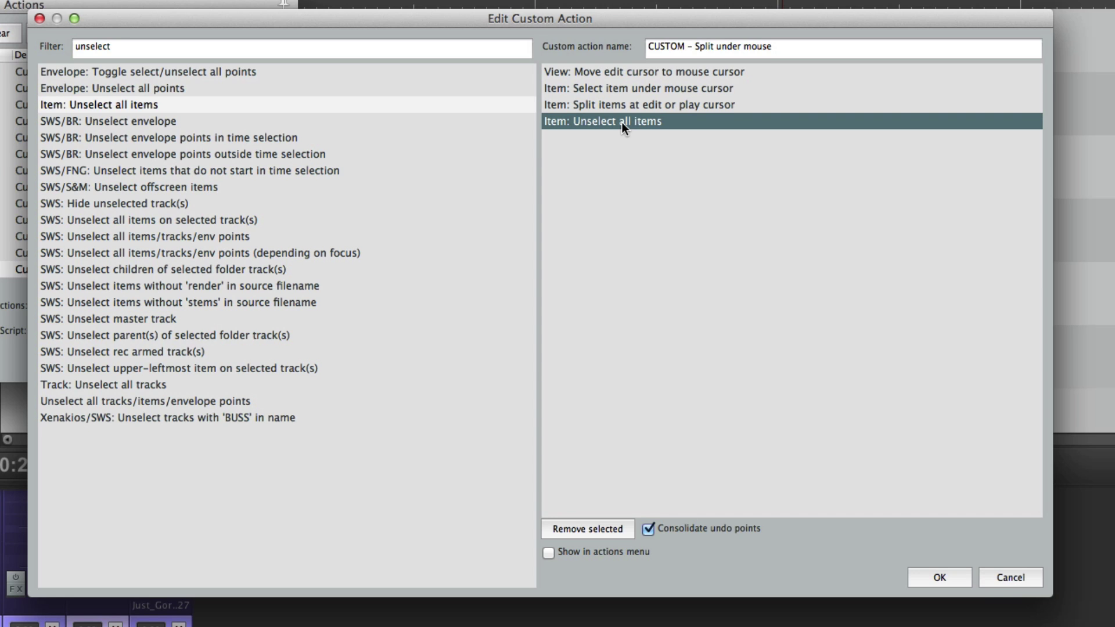
click(623, 161)
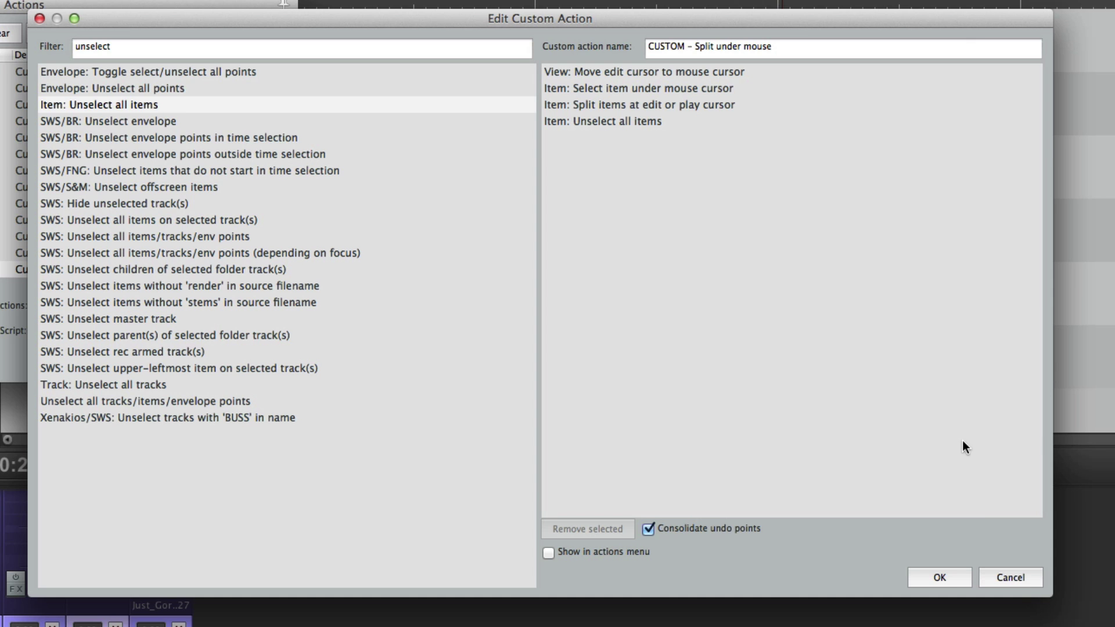
click(947, 571)
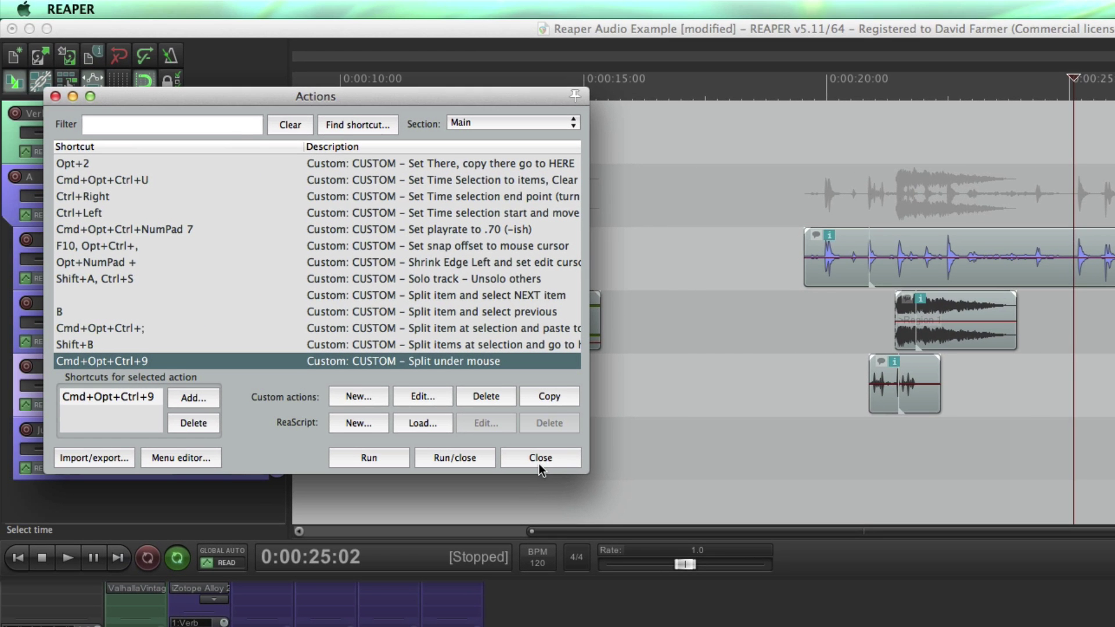
- Close the Actions window, split the blue track 3 item near 0:00:22 and drag its right part later
click(540, 460)
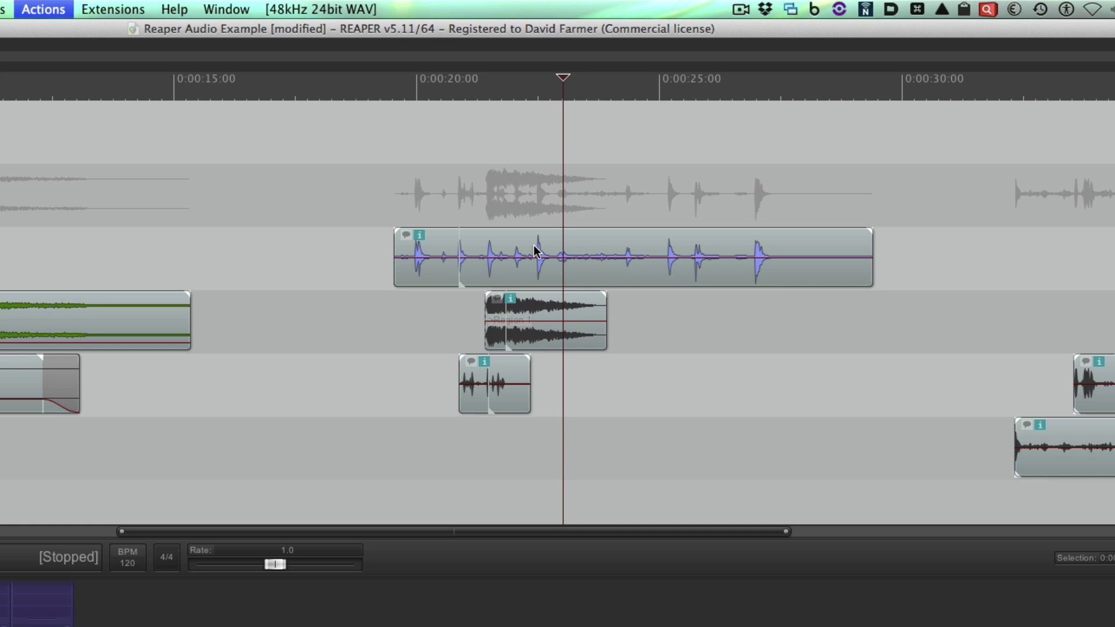
click(534, 251)
key(s)
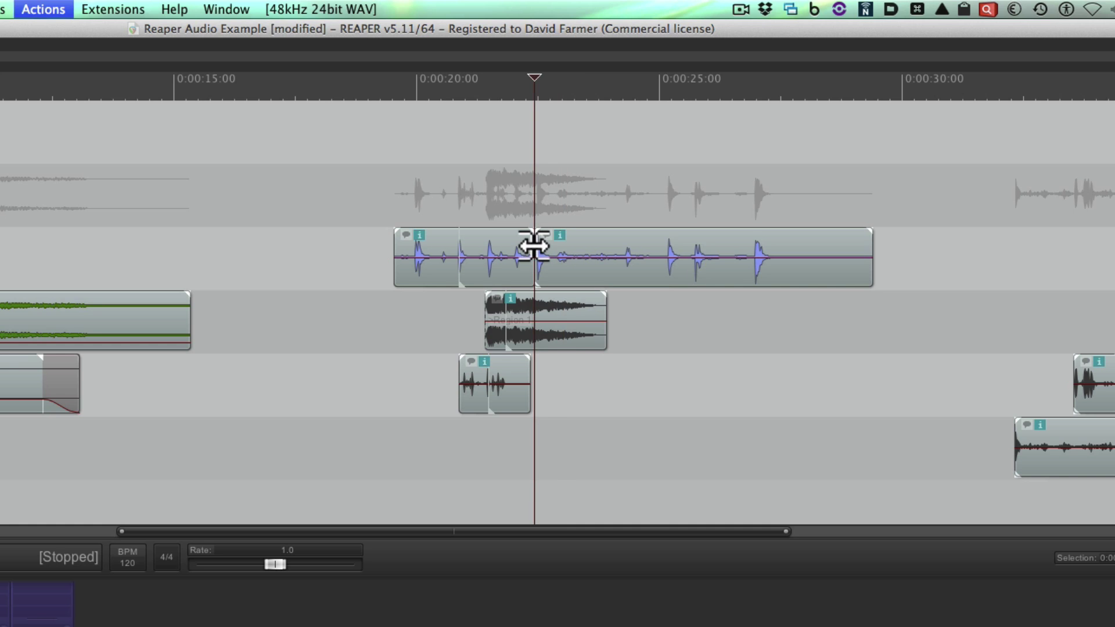
drag(597, 275, 633, 262)
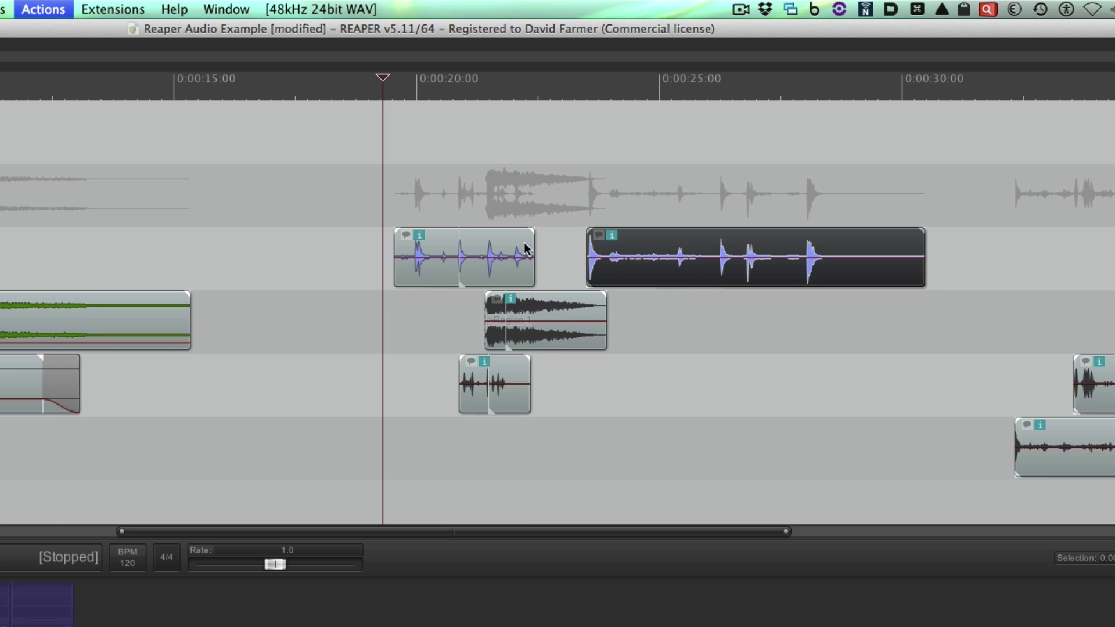